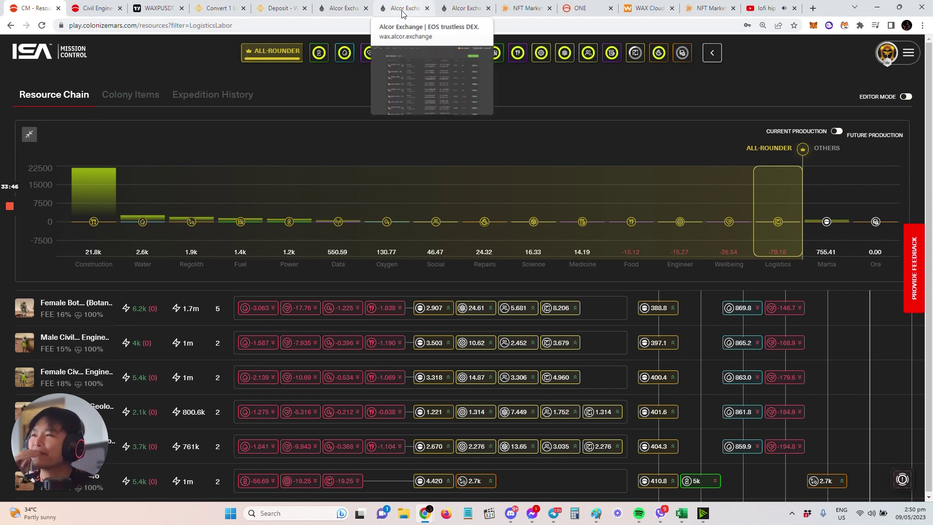
Step: Open the account profile and inspect how the MARTIA balance is split between the in-game balance and linked wallets
{"action": "mouse_move", "coordinate": [660, 56]}
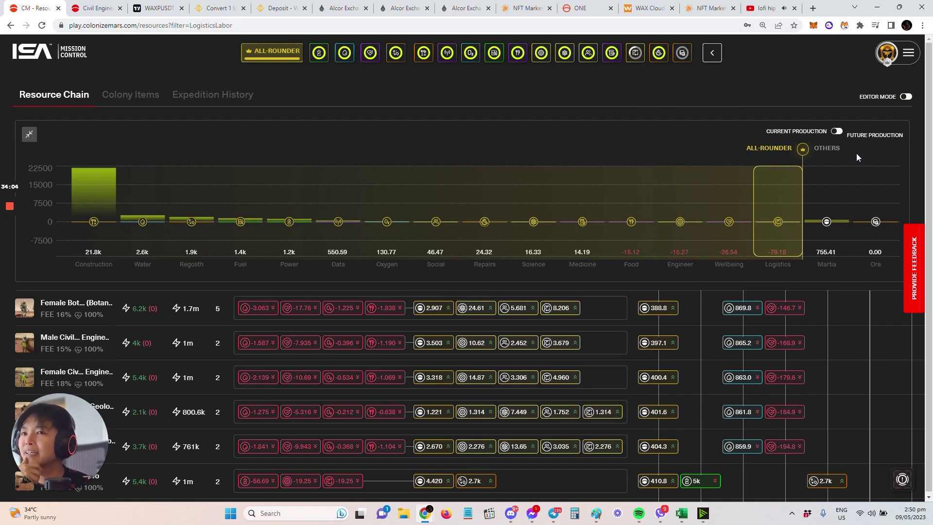
{"action": "left_click", "coordinate": [888, 57]}
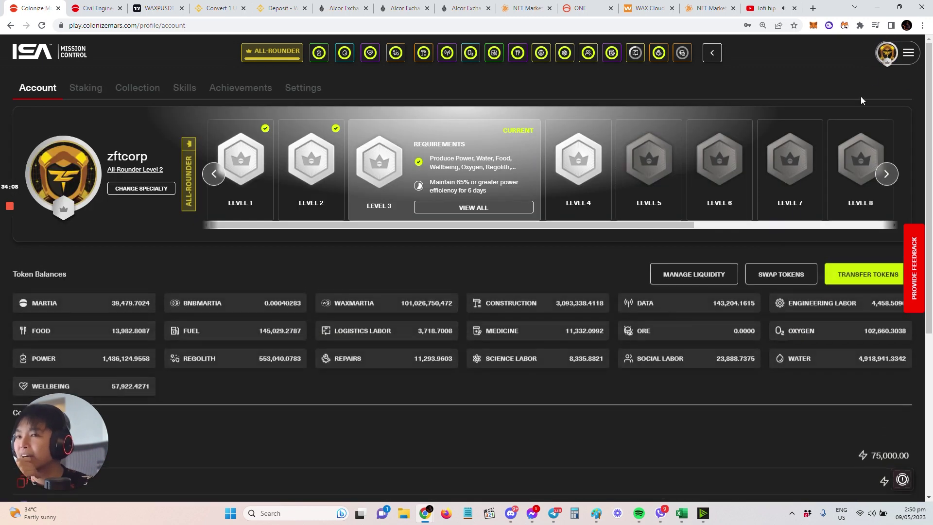
{"action": "left_click", "coordinate": [105, 310]}
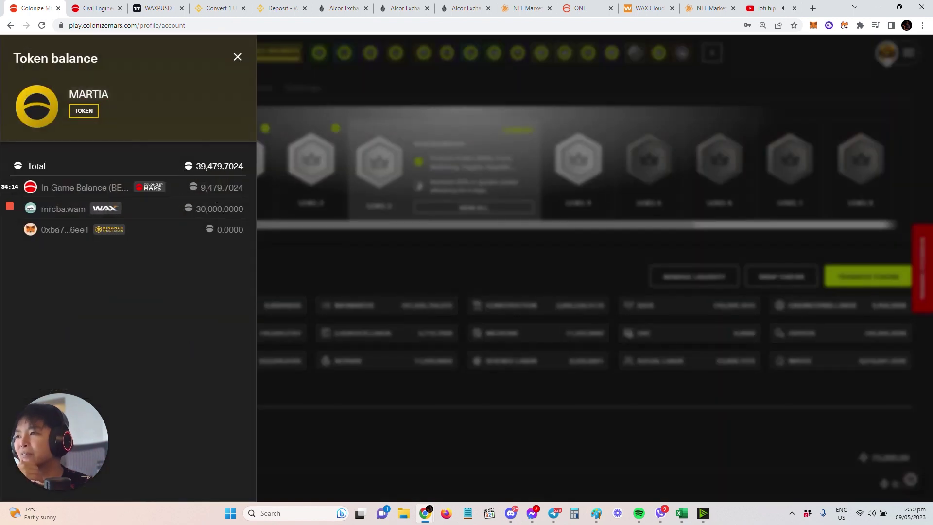
{"action": "left_click", "coordinate": [204, 187]}
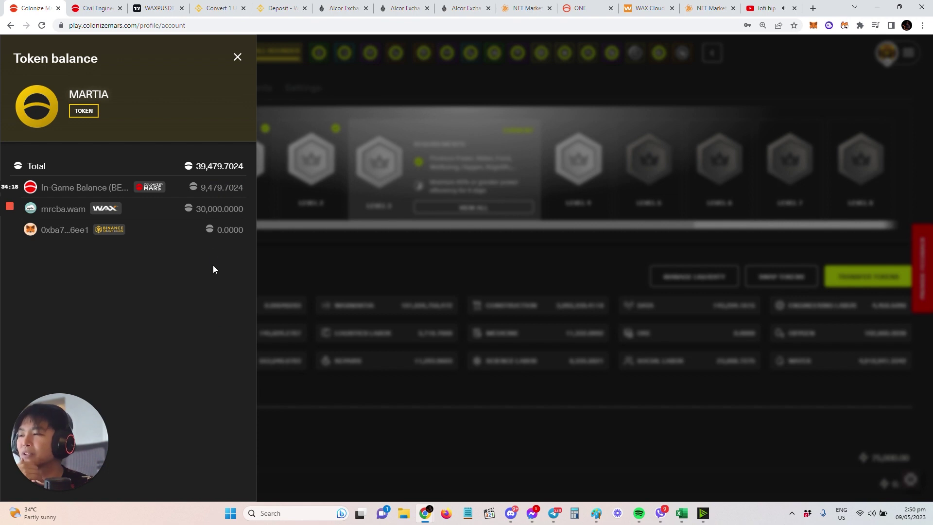
{"action": "left_click", "coordinate": [238, 57]}
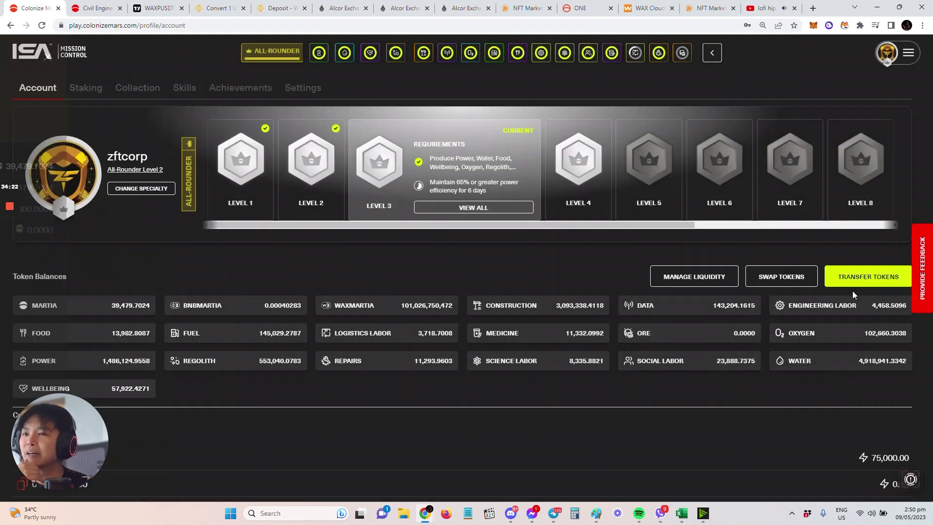
Step: Transfer 5000 MARTIA from the In-Game Balance to the linked WAX wallet
{"action": "left_click", "coordinate": [856, 283]}
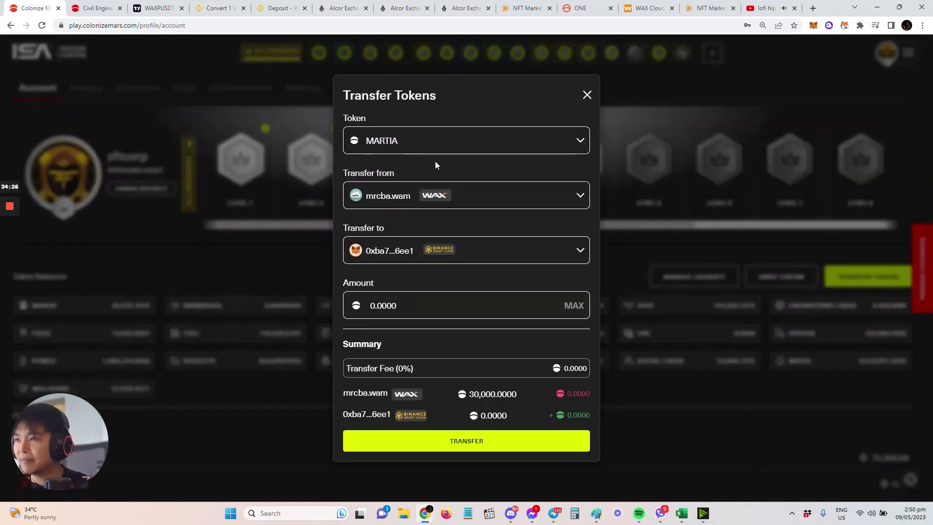
{"action": "left_click", "coordinate": [506, 197]}
{"action": "left_click", "coordinate": [479, 262]}
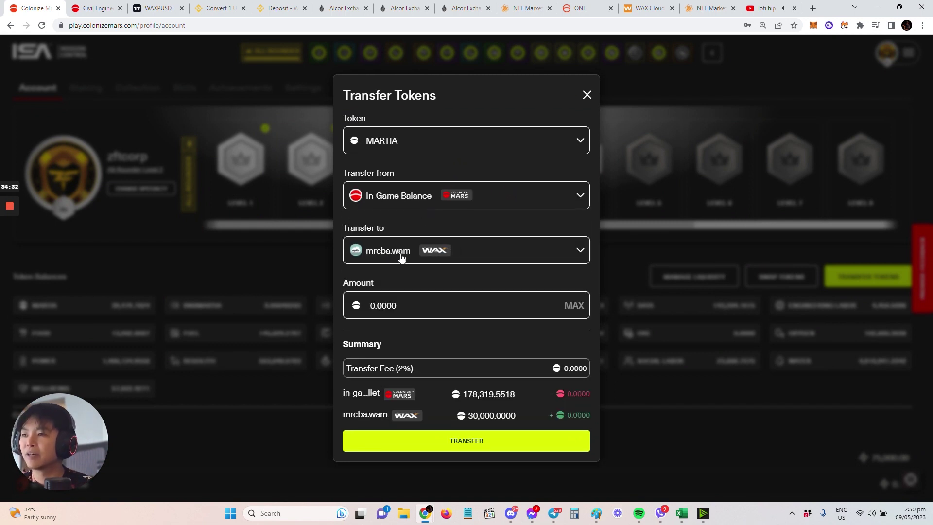
{"action": "double_click", "coordinate": [454, 305]}
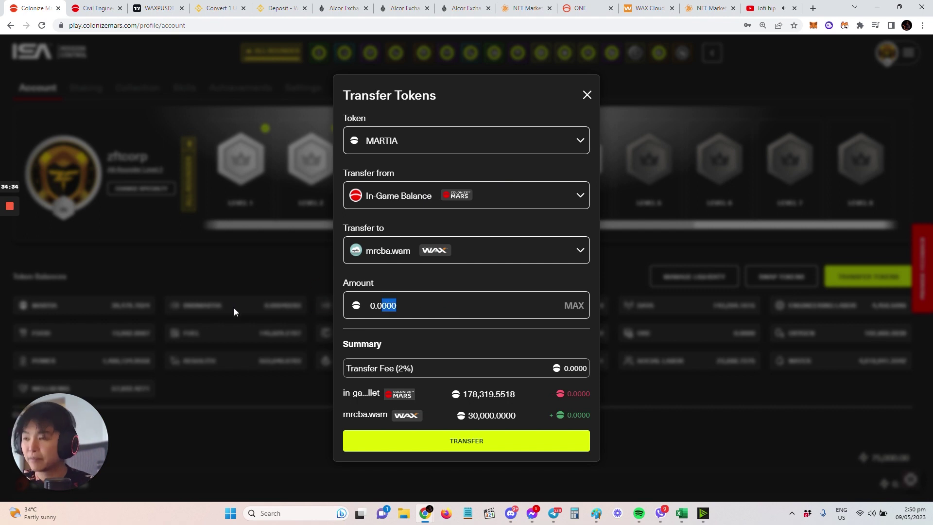
{"action": "type", "text": "0.05000"}
{"action": "key", "text": "ctrl+a"}
{"action": "type", "text": "5000"}
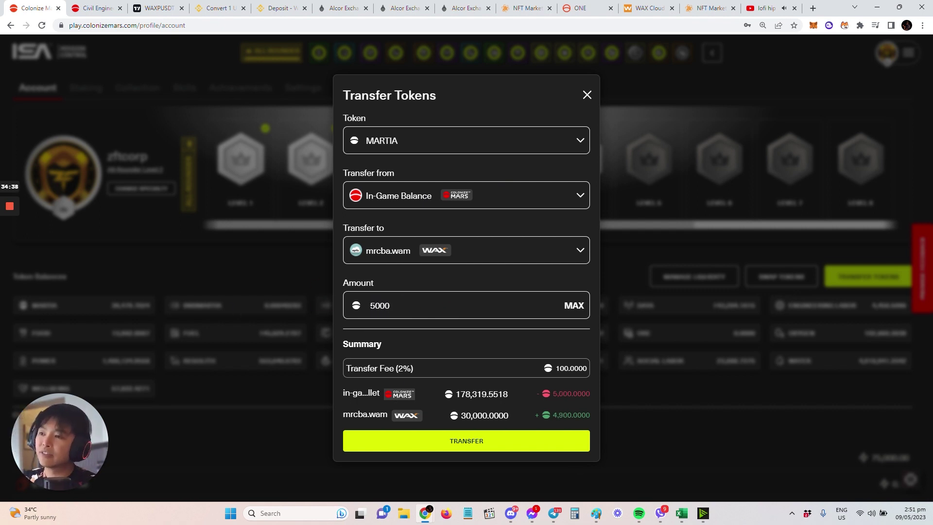
{"action": "left_click", "coordinate": [521, 442]}
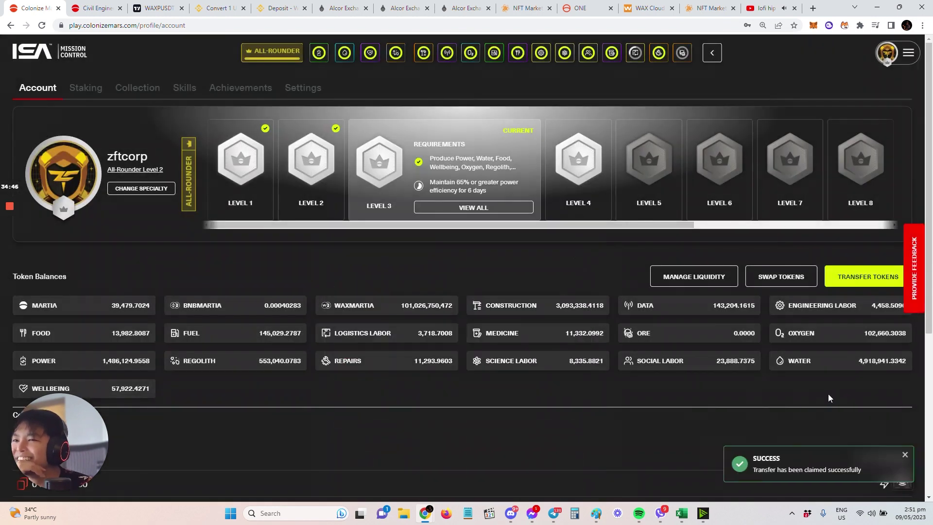
{"action": "left_click", "coordinate": [909, 454]}
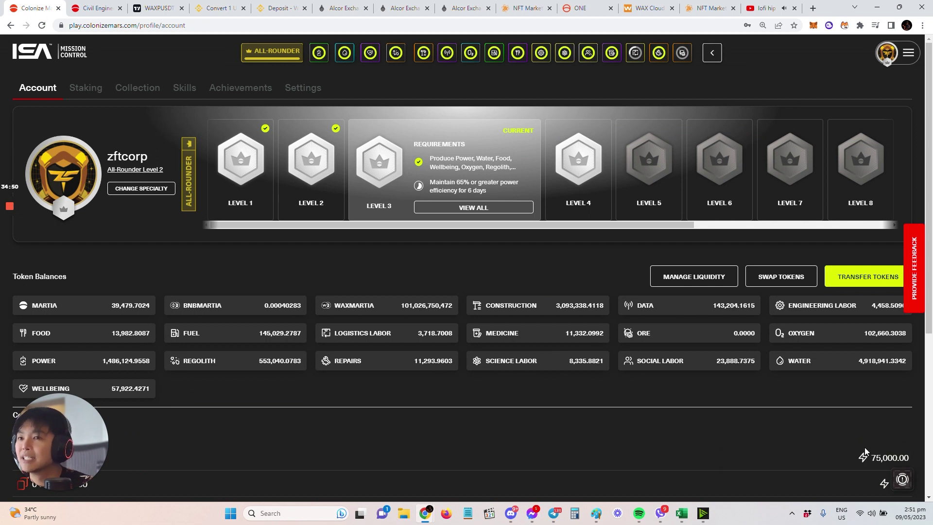
Step: Switch to Alcor's token swap page and set the MARTIA sell amount to 4900
{"action": "left_click", "coordinate": [343, 8]}
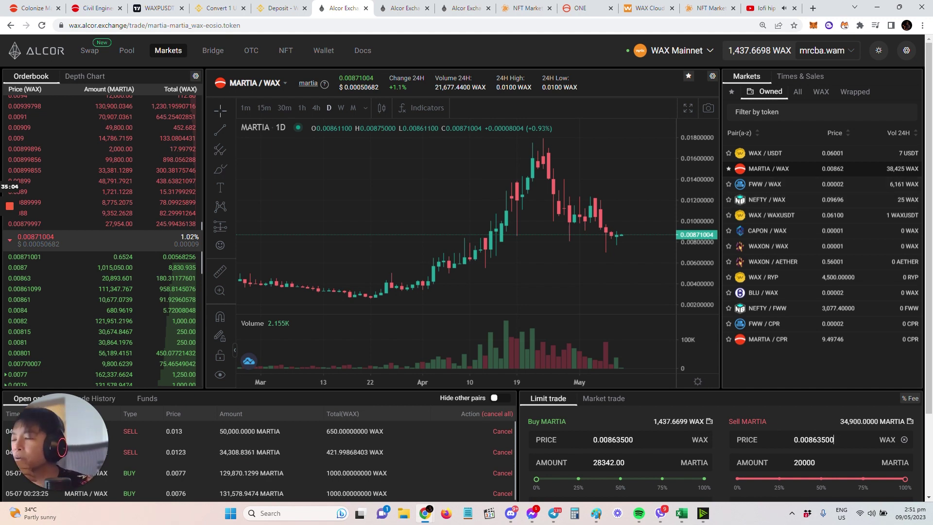
{"action": "left_click", "coordinate": [418, 10]}
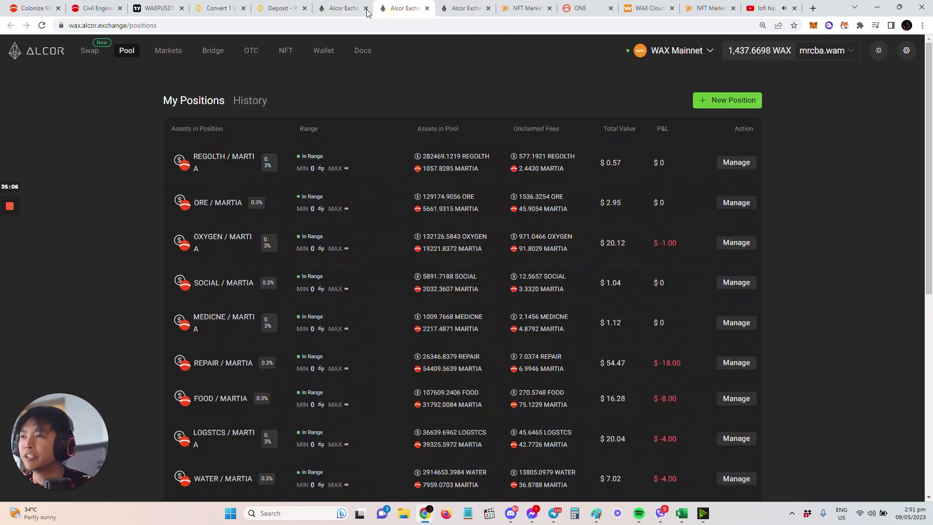
{"action": "left_click", "coordinate": [341, 8]}
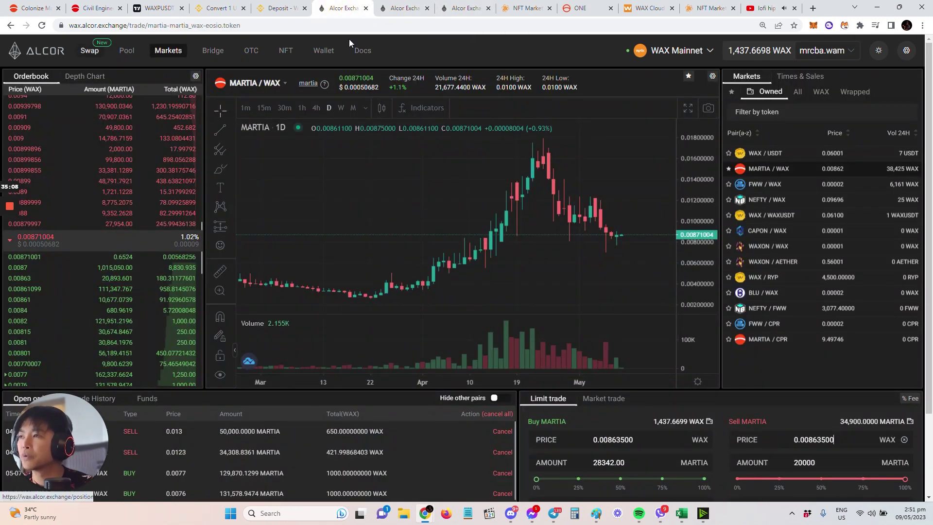
{"action": "left_click", "coordinate": [415, 6]}
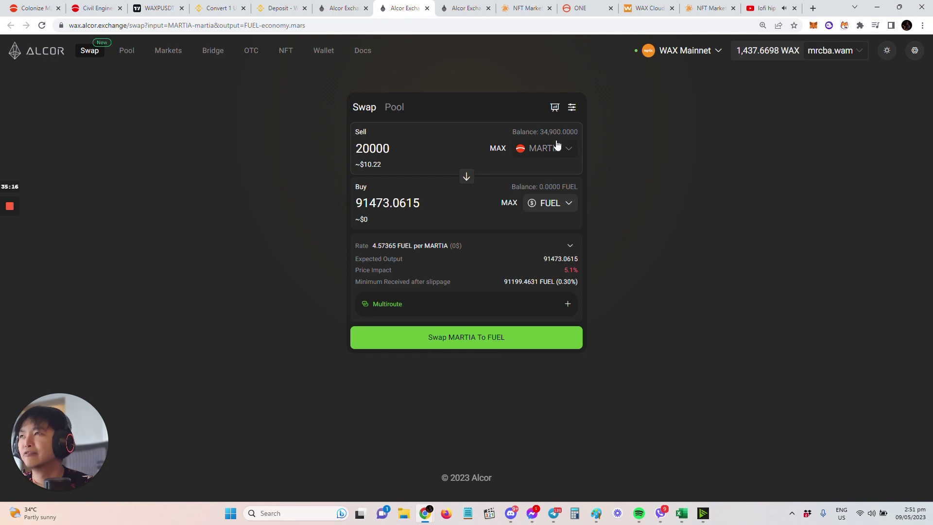
{"action": "left_click", "coordinate": [394, 149]}
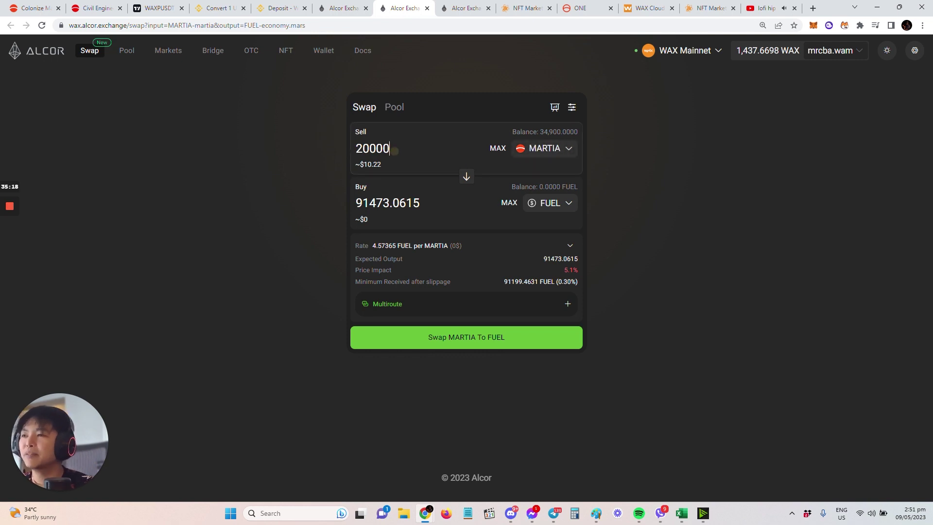
{"action": "left_click_drag", "start_coordinate": [394, 150], "coordinate": [221, 147]}
{"action": "type", "text": "4900"}
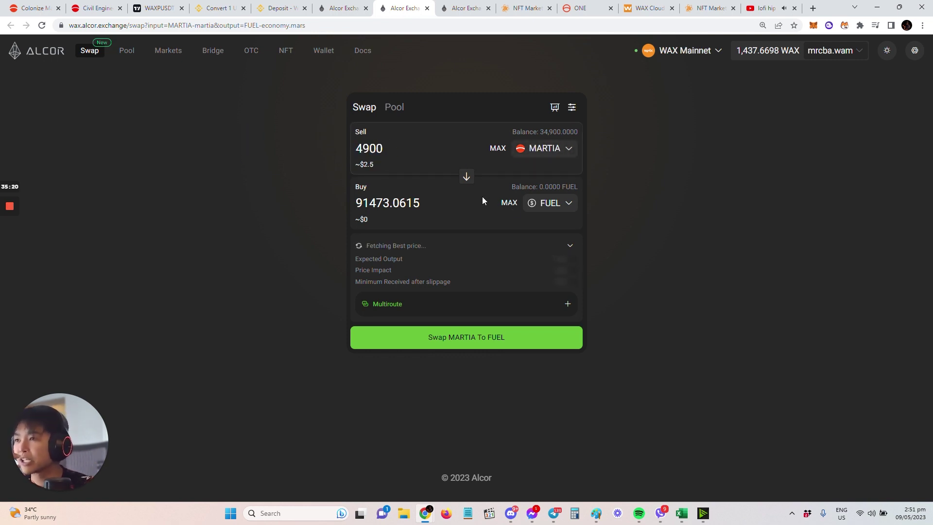
Step: Search the buy tokens for "log" and choose LOGSTCS from economy.mars instead of FUEL
{"action": "left_click", "coordinate": [558, 204]}
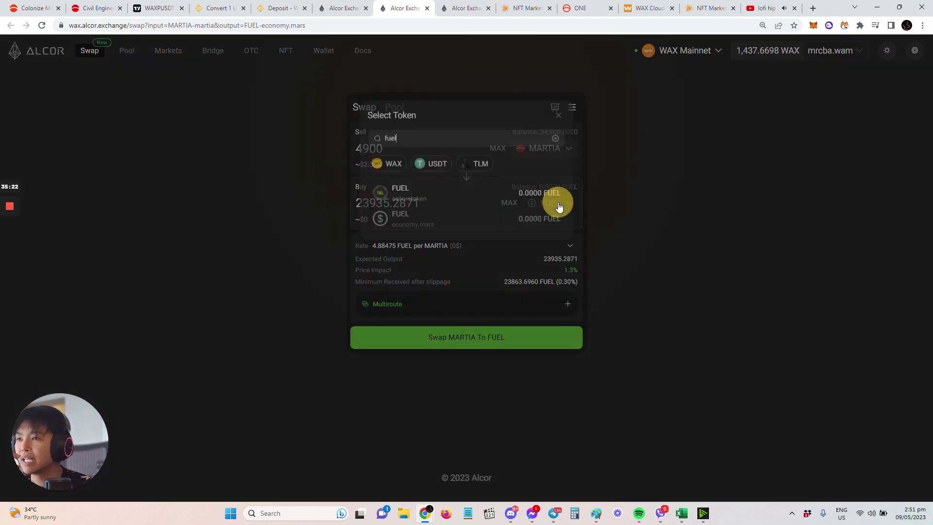
{"action": "left_click", "coordinate": [556, 142]}
{"action": "type", "text": "logi"}
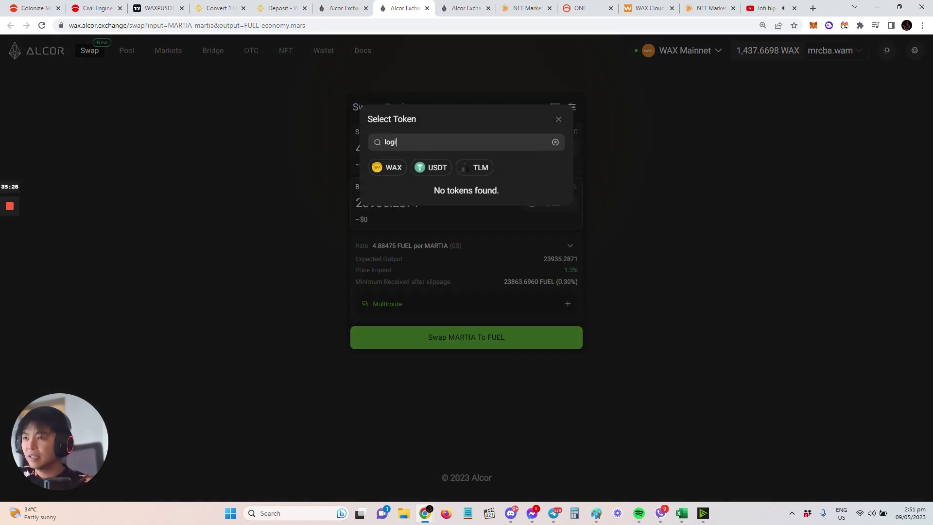
{"action": "type", "text": "st"}
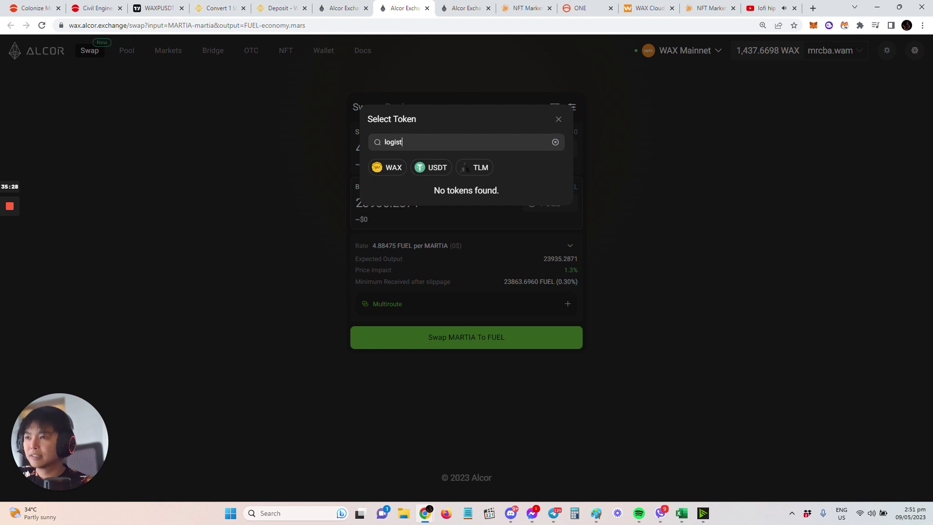
{"action": "key", "text": "ctrl+a"}
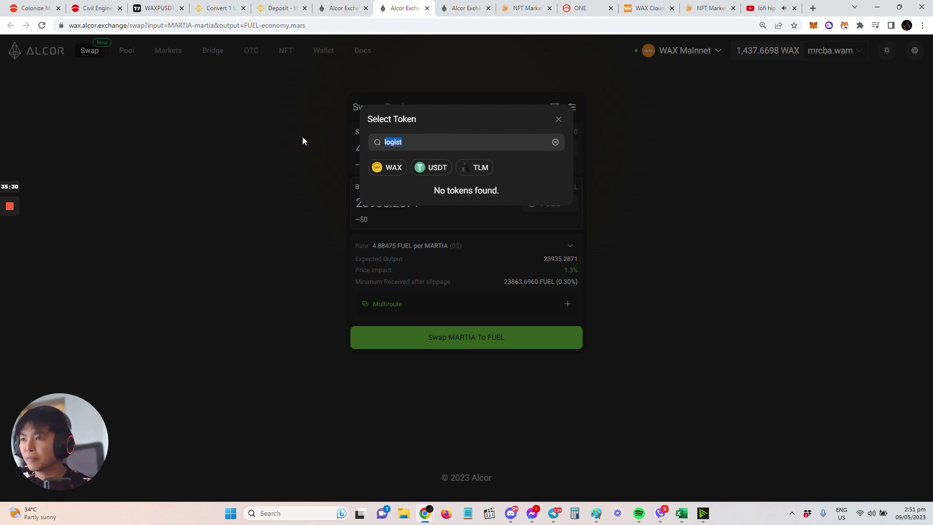
{"action": "type", "text": "log"}
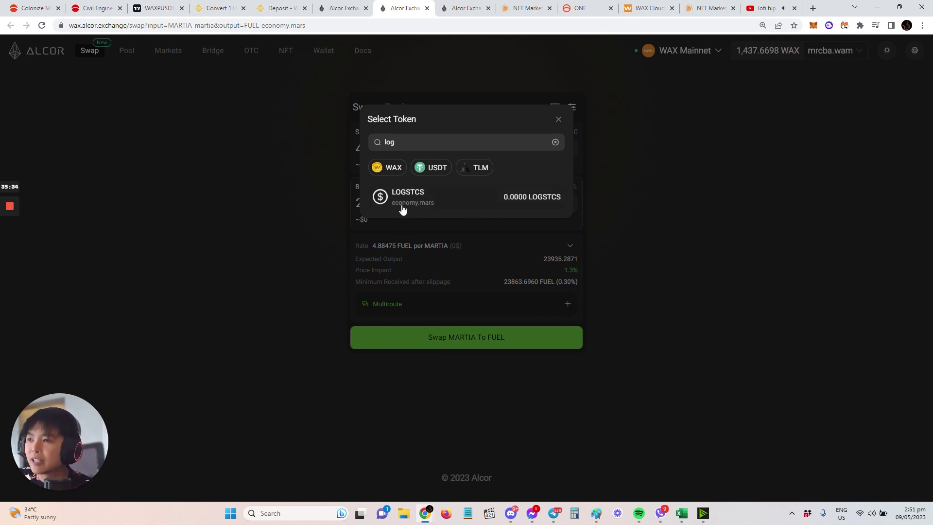
{"action": "left_click", "coordinate": [442, 208]}
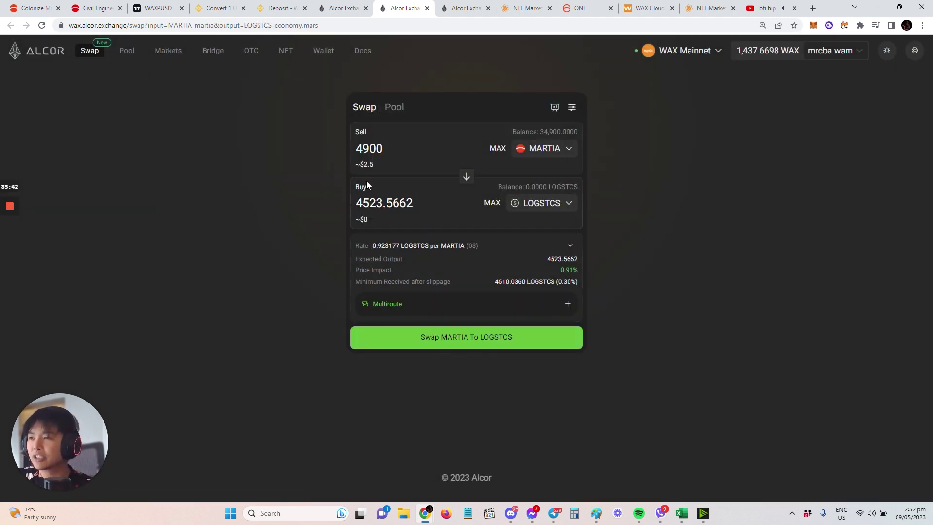
Step: Raise the MARTIA sell amount to 14900 and check the swap's price impact
{"action": "left_click", "coordinate": [355, 148]}
{"action": "type", "text": "1"}
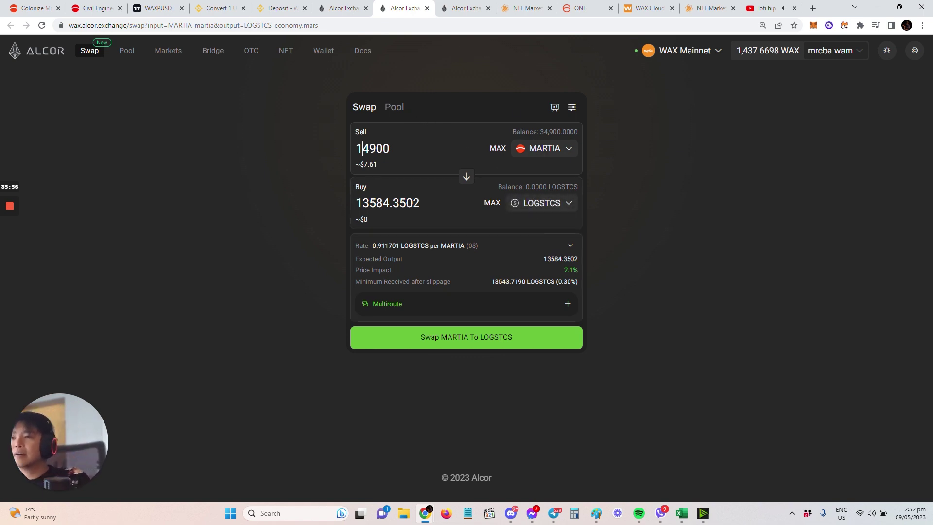
{"action": "left_click", "coordinate": [568, 268]}
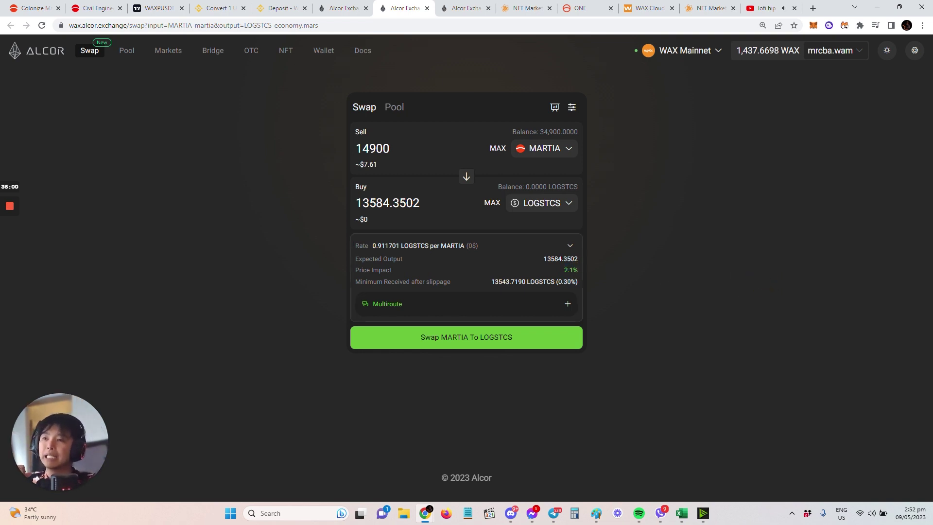
{"action": "left_click", "coordinate": [686, 298]}
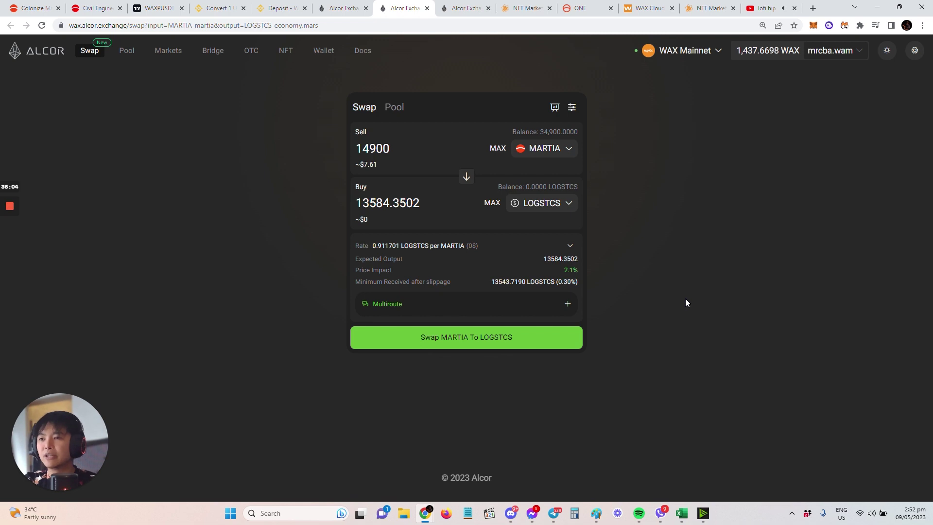
Step: Set the MARTIA sell amount to 149000 to compare the price impact of a much larger swap
{"action": "left_click", "coordinate": [392, 149]}
{"action": "double_click", "coordinate": [393, 149]}
{"action": "left_click", "coordinate": [356, 148]}
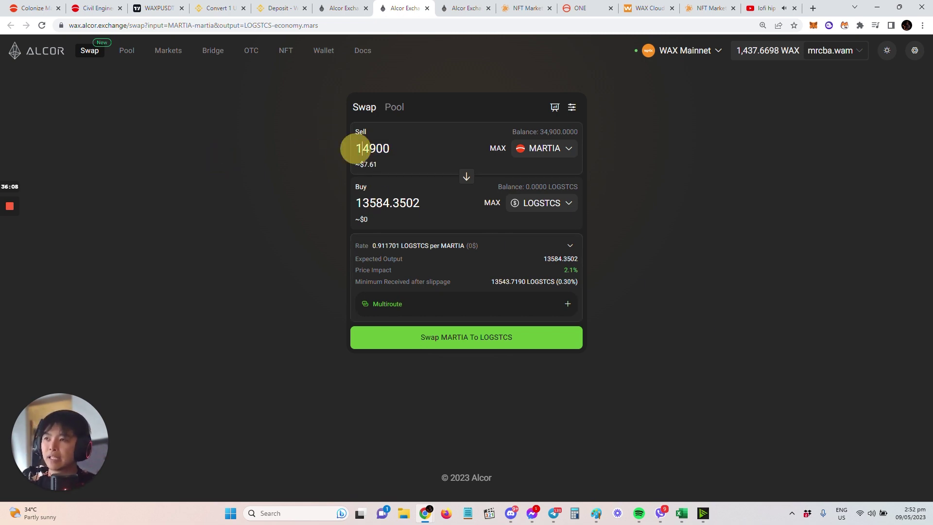
{"action": "left_click", "coordinate": [394, 148]}
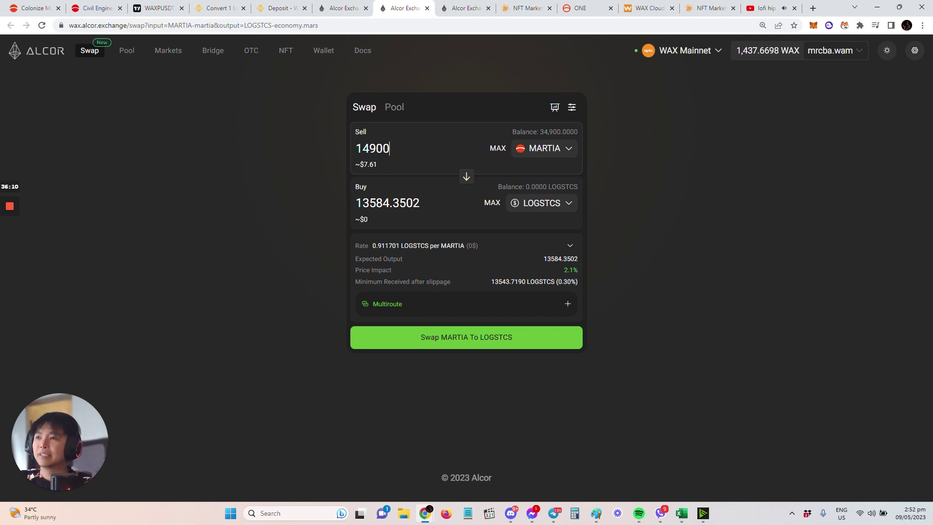
{"action": "type", "text": "0"}
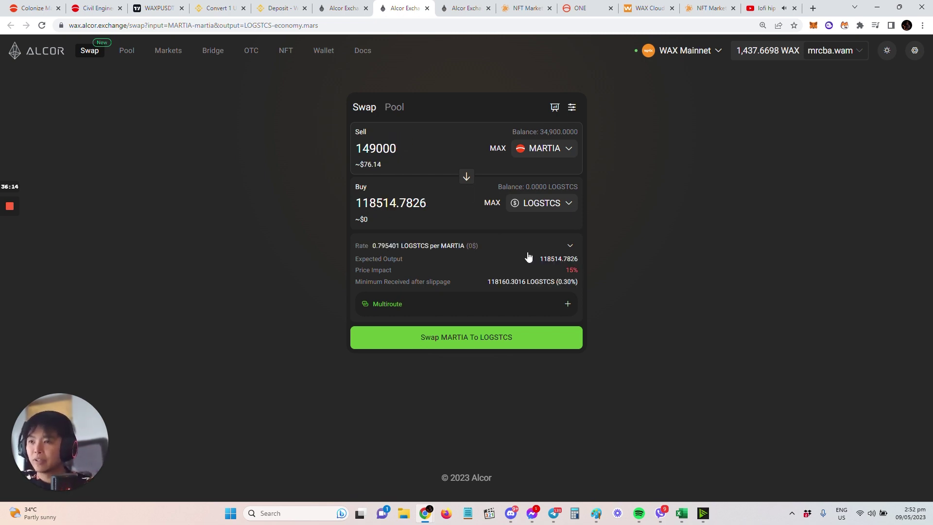
{"action": "left_click", "coordinate": [567, 271]}
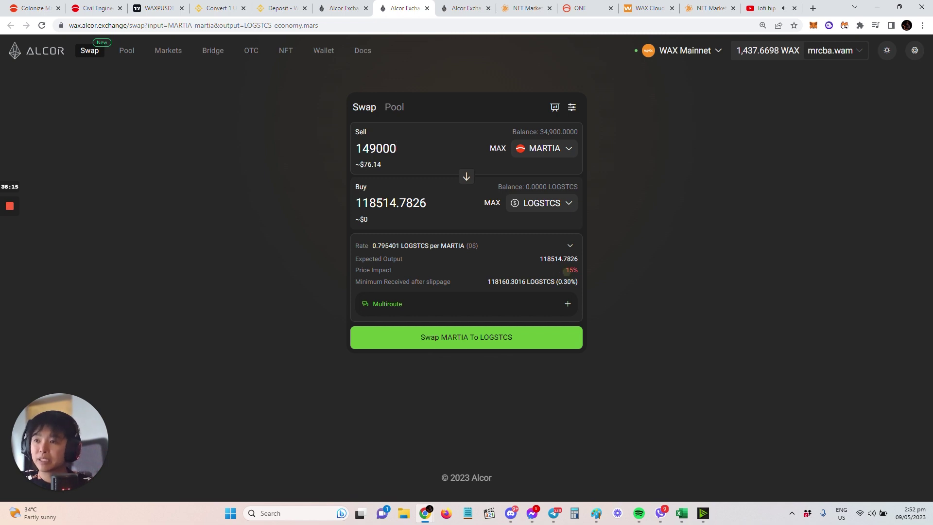
{"action": "left_click", "coordinate": [617, 276]}
{"action": "left_click", "coordinate": [693, 291]}
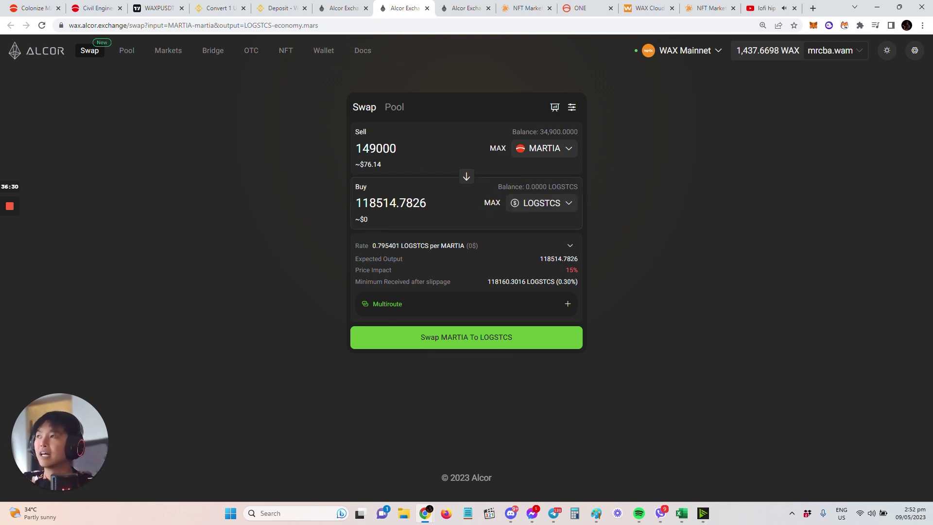
Step: Restore the MARTIA sell amount to 14900 and review the price impact again
{"action": "left_click", "coordinate": [411, 150]}
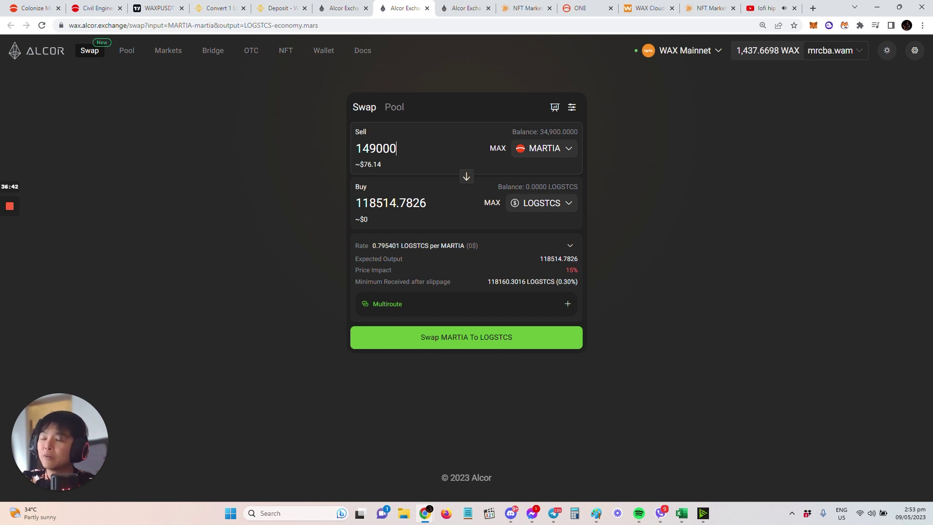
{"action": "left_click", "coordinate": [411, 150]}
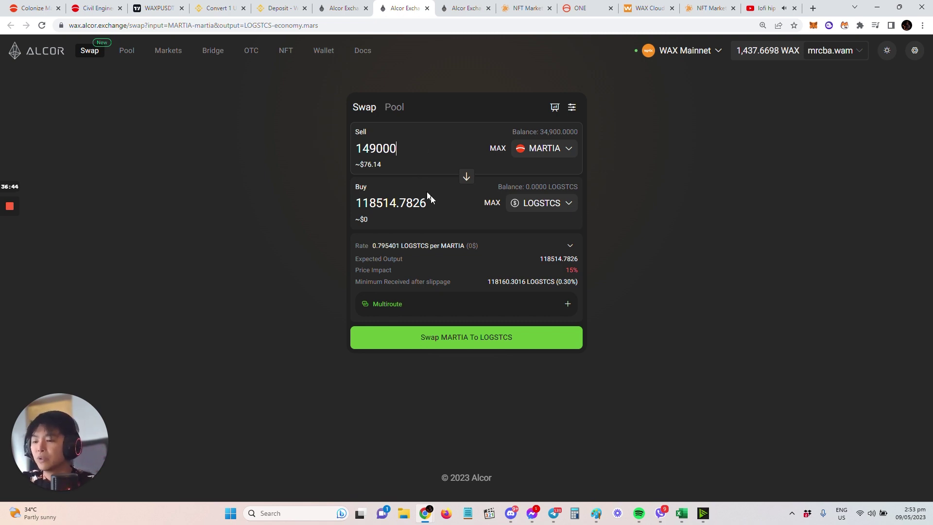
{"action": "key", "text": "BackSpace"}
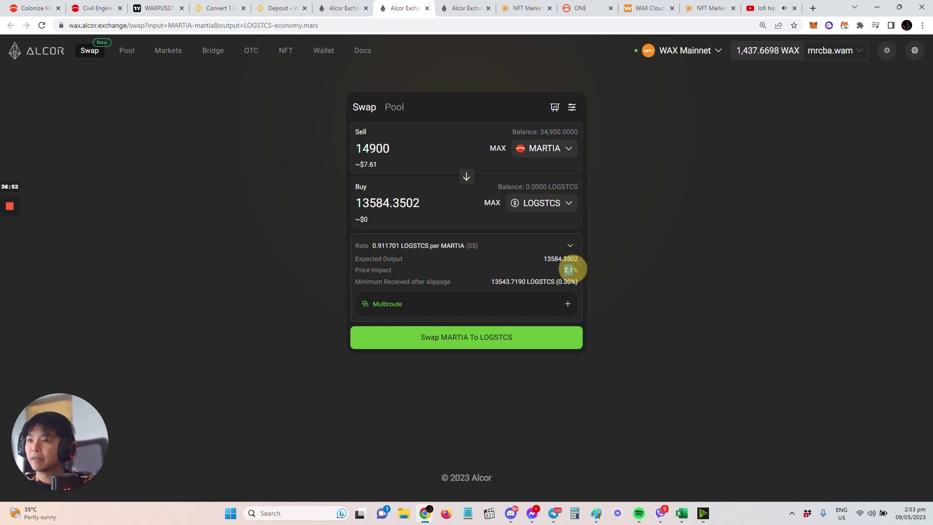
{"action": "left_click", "coordinate": [630, 297]}
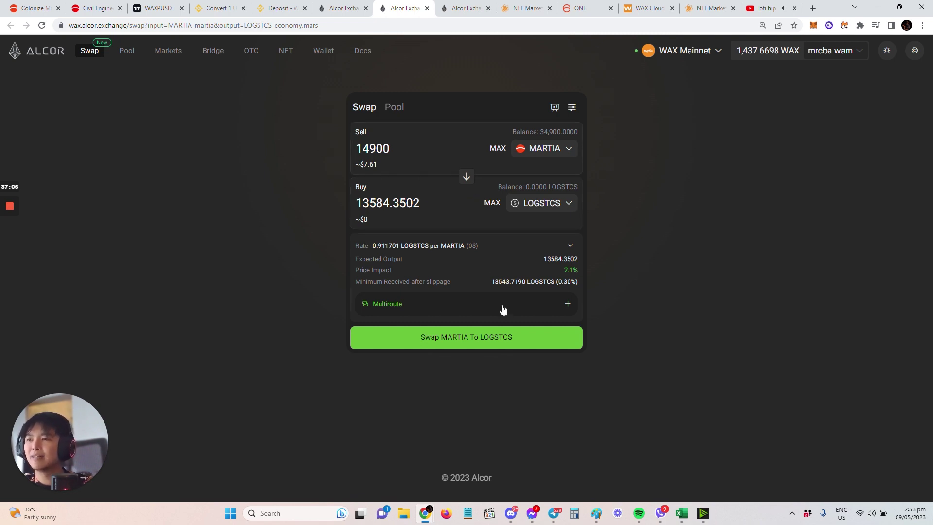
Step: Execute the swap of 14900 MARTIA to LOGSTCS and refresh the wallet balances
{"action": "left_click", "coordinate": [455, 347]}
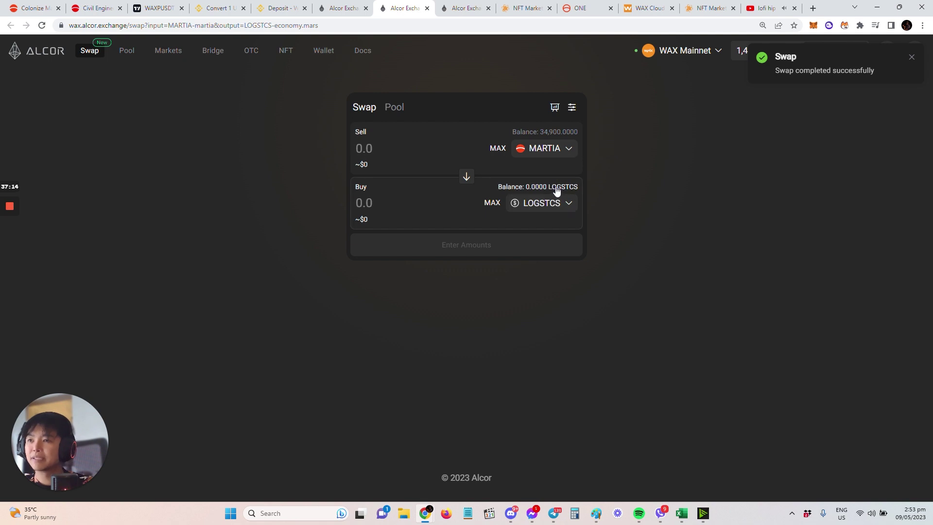
{"action": "left_click", "coordinate": [42, 27]}
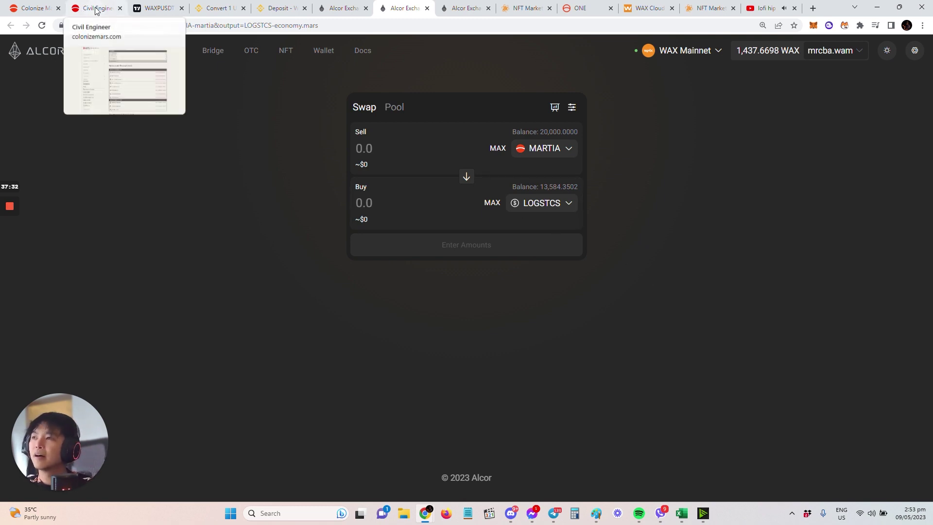
Step: Switch to the Colonize Mars account page and start a token transfer with LOGISTICS LABOR as the token
{"action": "left_click", "coordinate": [12, 13]}
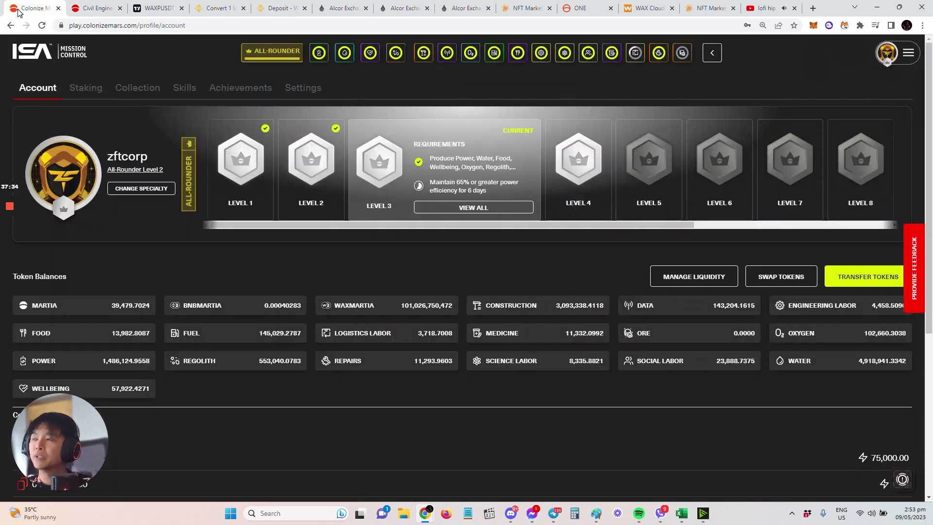
{"action": "left_click", "coordinate": [858, 282]}
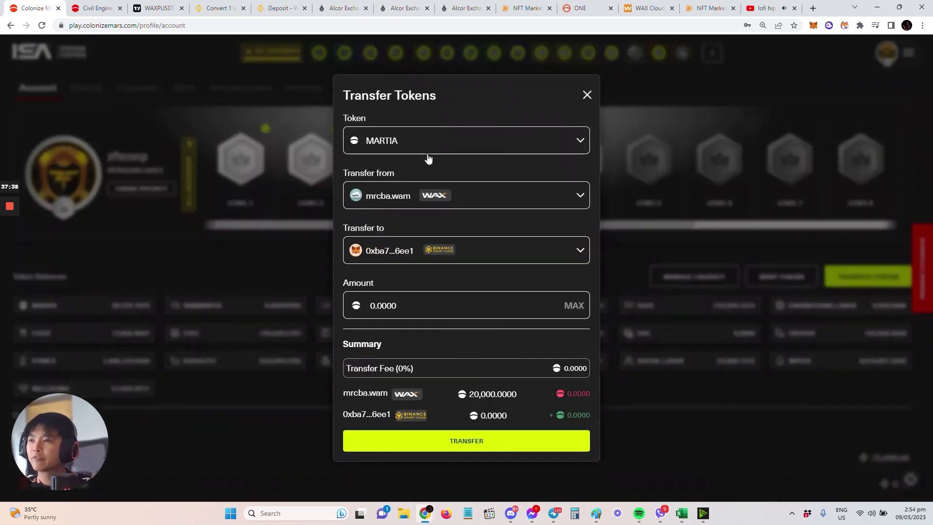
{"action": "left_click", "coordinate": [435, 146]}
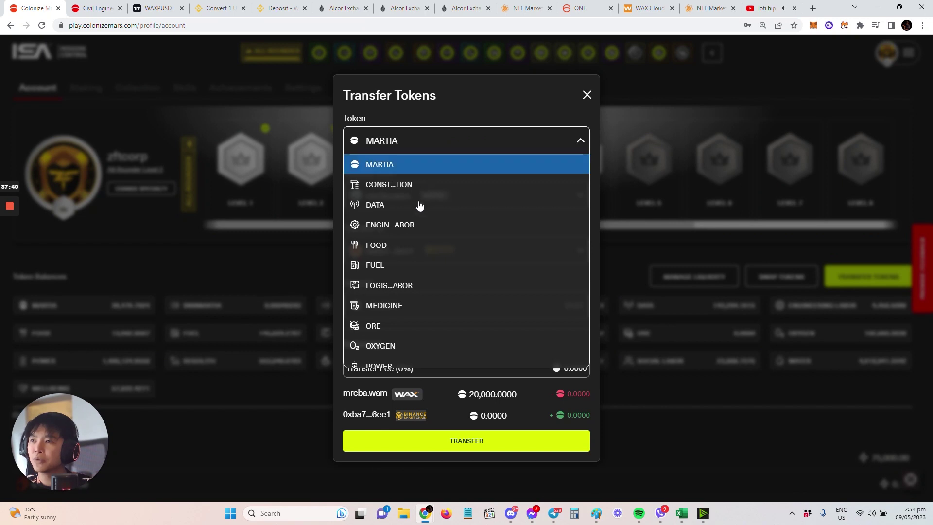
{"action": "scroll", "coordinate": [430, 189], "scroll_direction": "down", "scroll_amount": 3}
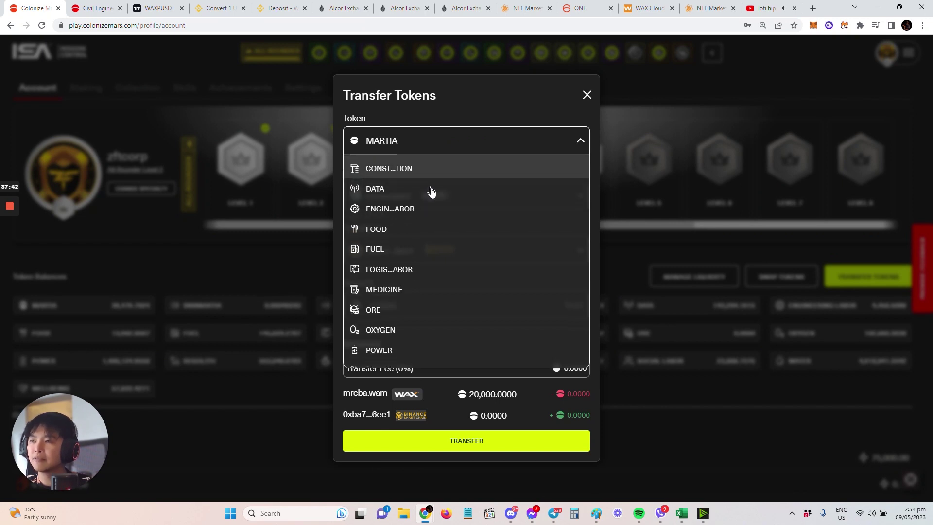
{"action": "scroll", "coordinate": [418, 301], "scroll_direction": "up", "scroll_amount": 1}
{"action": "scroll", "coordinate": [425, 335], "scroll_direction": "down", "scroll_amount": 1}
{"action": "scroll", "coordinate": [424, 328], "scroll_direction": "up", "scroll_amount": 1}
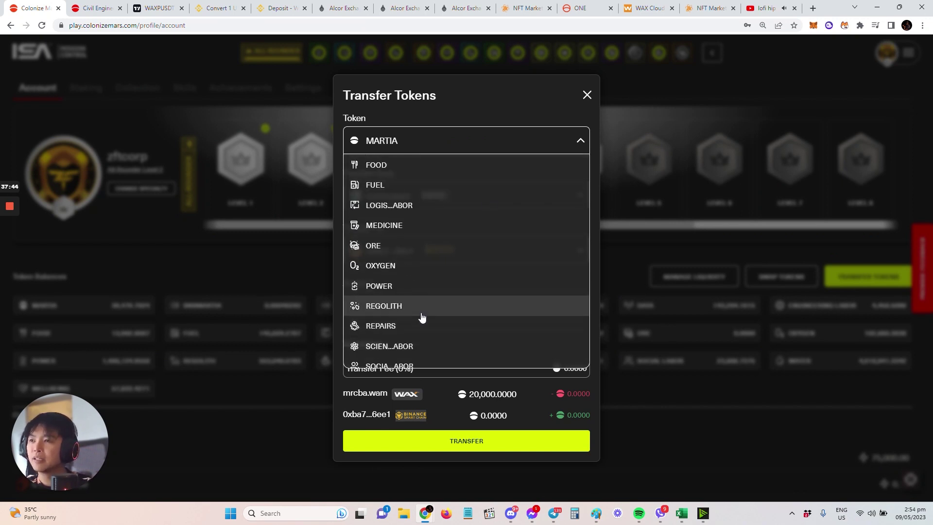
{"action": "left_click", "coordinate": [405, 213]}
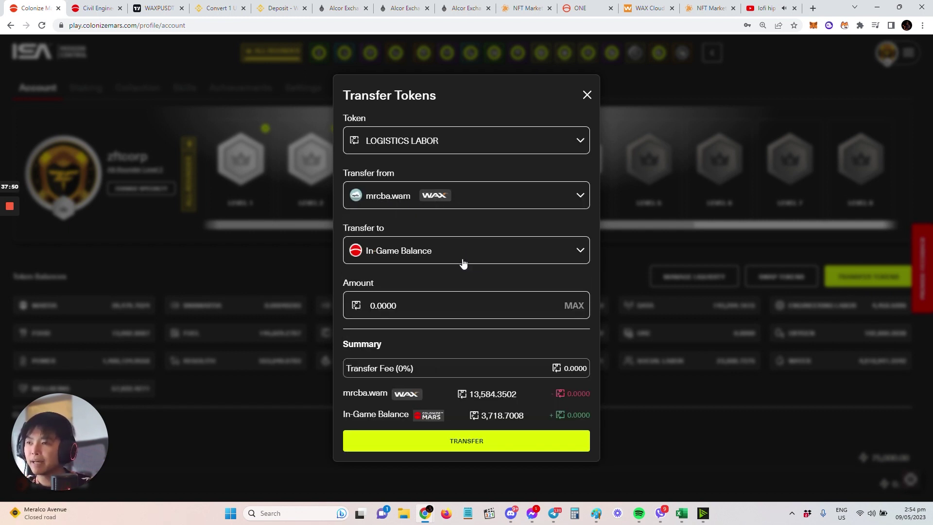
Step: Transfer the maximum 13584.3502 LOGISTICS LABOR from the WAX wallet to the In-Game Balance and reload the account page
{"action": "left_click", "coordinate": [583, 308]}
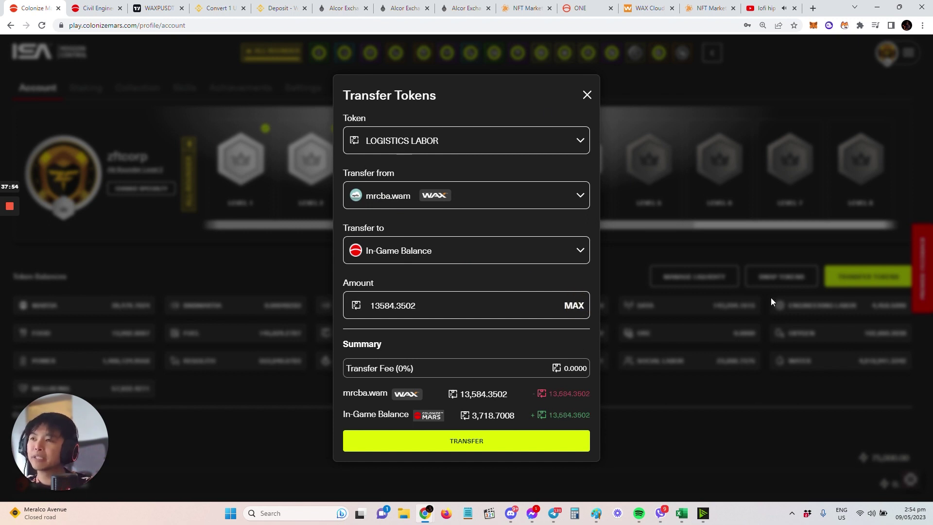
{"action": "left_click", "coordinate": [488, 445]}
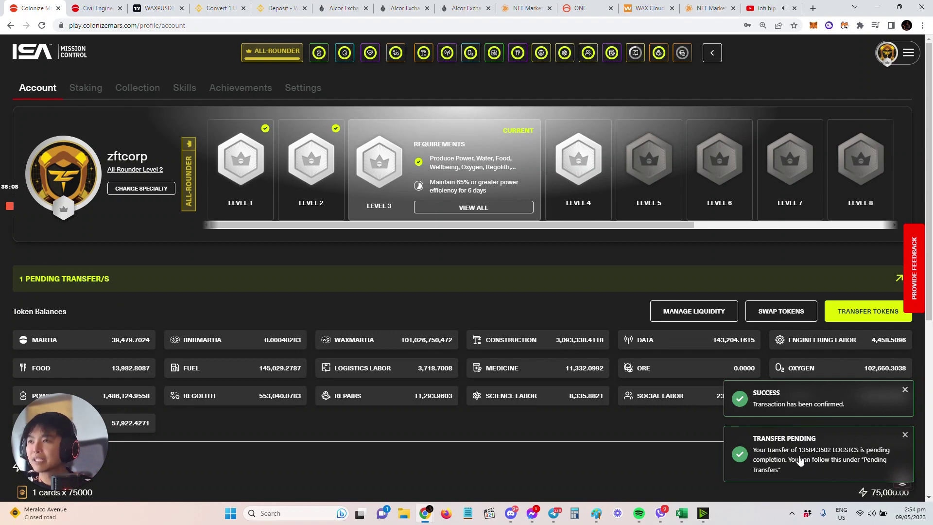
{"action": "left_click", "coordinate": [41, 26]}
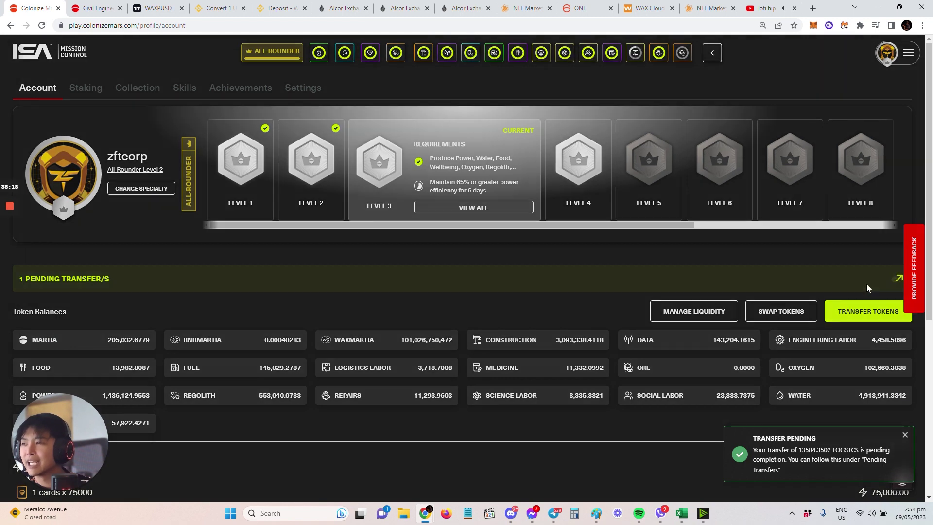
Step: Check the pending LOGSTCS transfer on the account page
{"action": "left_click", "coordinate": [867, 285]}
{"action": "left_click", "coordinate": [291, 65]}
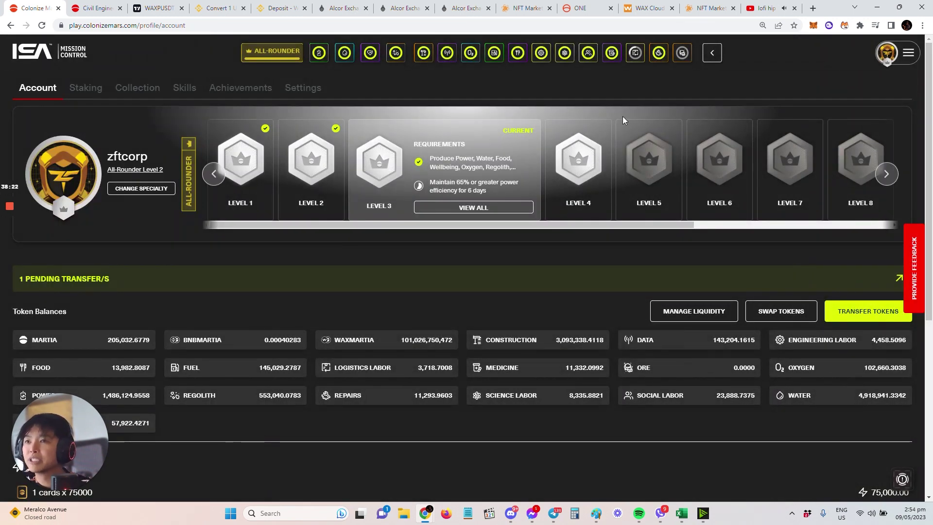
{"action": "mouse_move", "coordinate": [635, 53]}
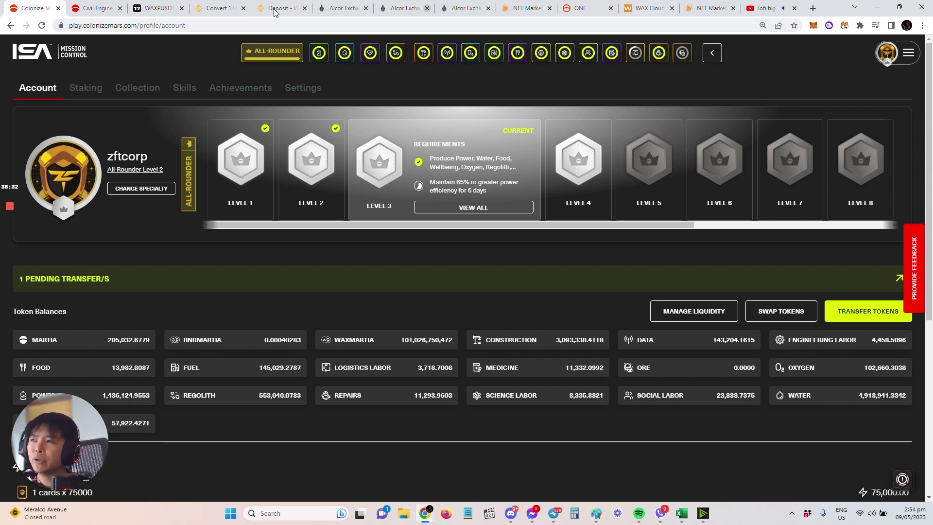
{"action": "mouse_move", "coordinate": [725, 180]}
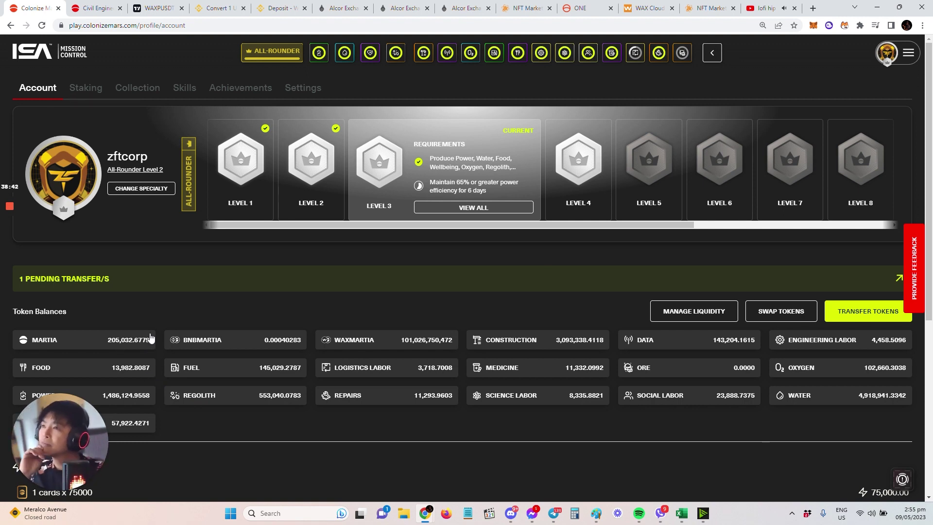
Step: Switch to Alcor's MARTIA / WAX market, reload it and examine the daily price chart
{"action": "left_click", "coordinate": [342, 9]}
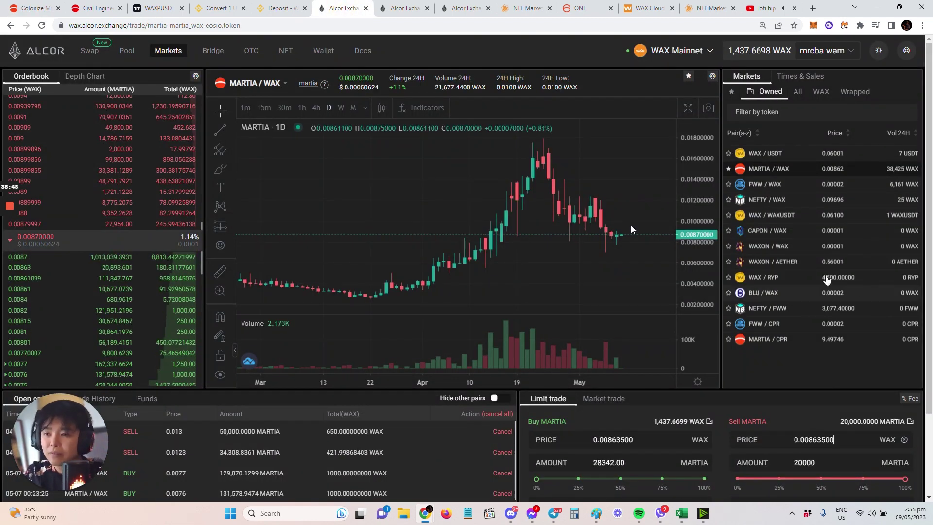
{"action": "left_click", "coordinate": [42, 25]}
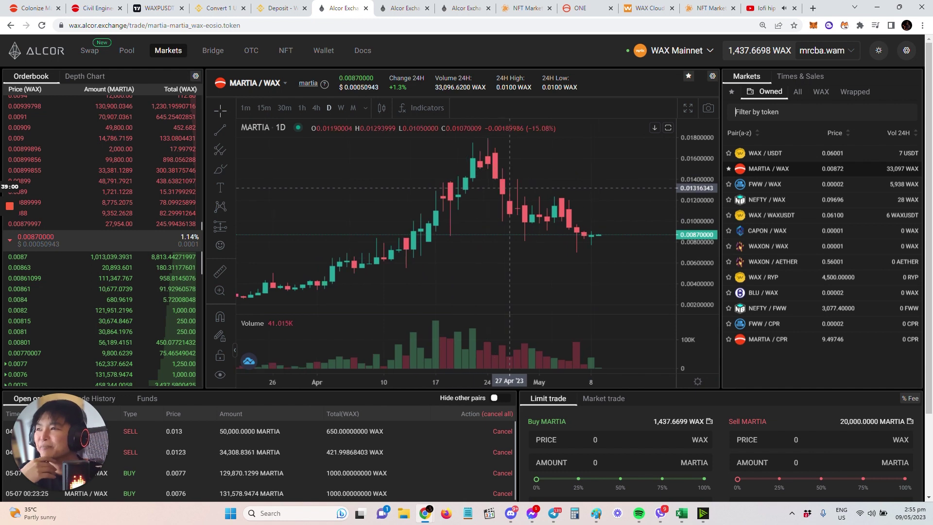
{"action": "scroll", "coordinate": [509, 187], "scroll_direction": "up", "scroll_amount": 3}
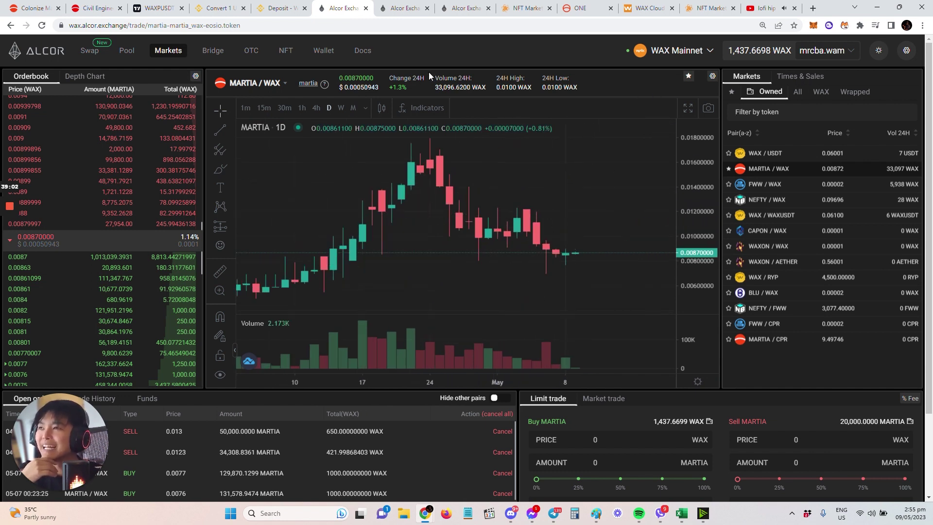
{"action": "left_click", "coordinate": [455, 9]}
{"action": "left_click", "coordinate": [412, 9]}
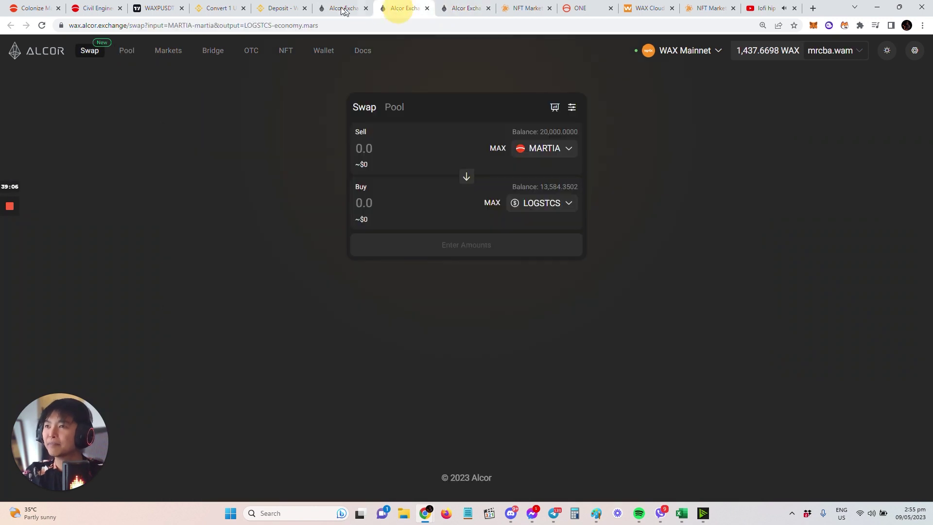
{"action": "left_click", "coordinate": [342, 8]}
Step: Return to the Colonize Mars account and inspect how the MARTIA balance is split across in-game, WAX and Binance wallets
{"action": "left_click", "coordinate": [36, 8]}
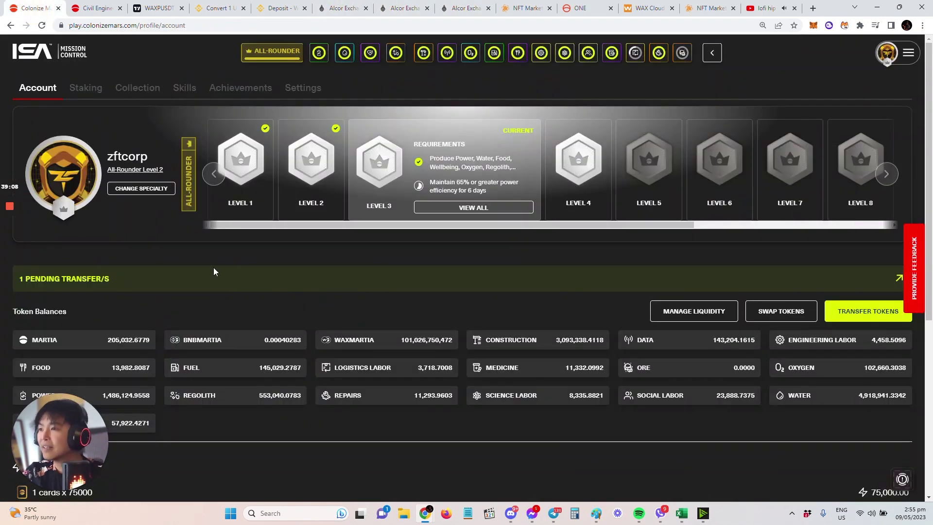
{"action": "left_click", "coordinate": [119, 343]}
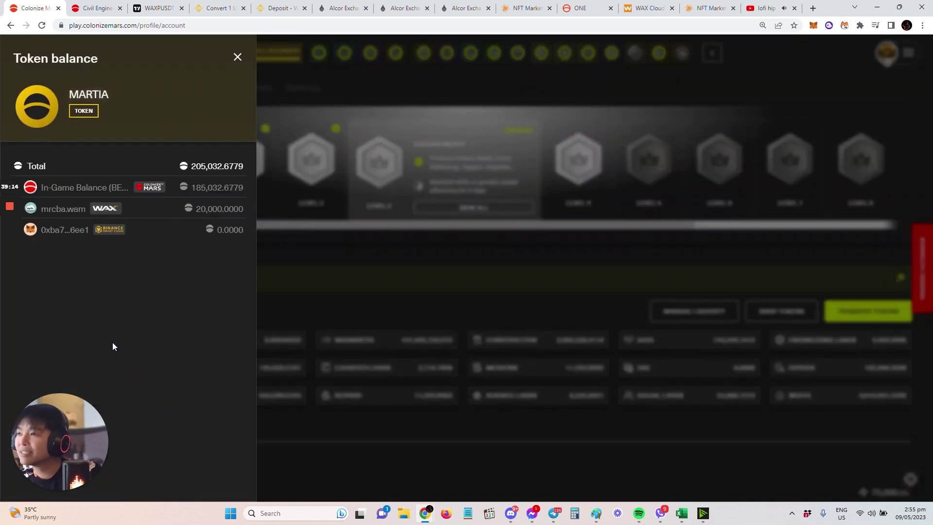
{"action": "left_click", "coordinate": [366, 299]}
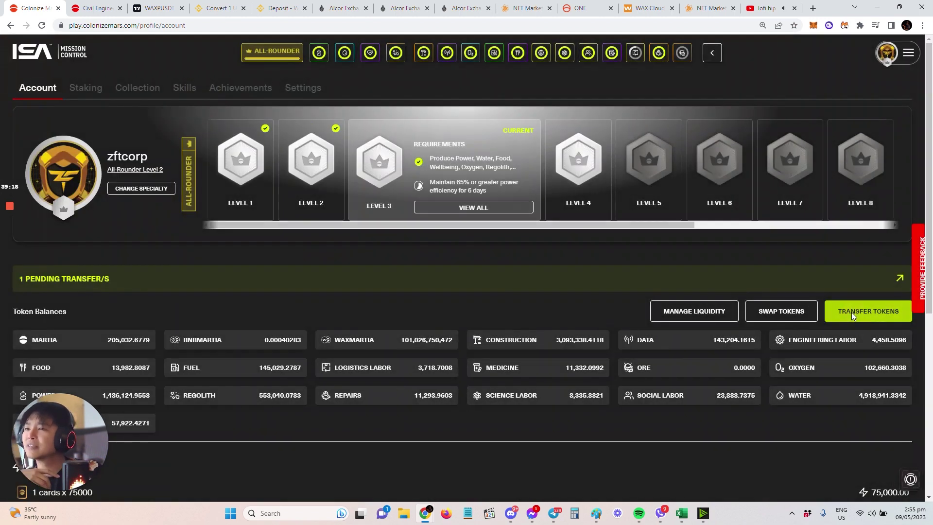
{"action": "left_click", "coordinate": [852, 312]}
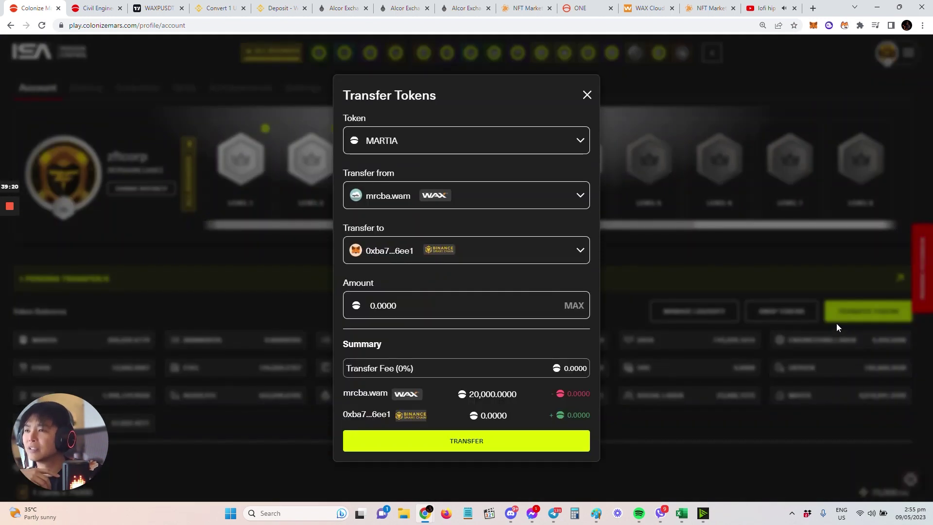
{"action": "left_click", "coordinate": [524, 196]}
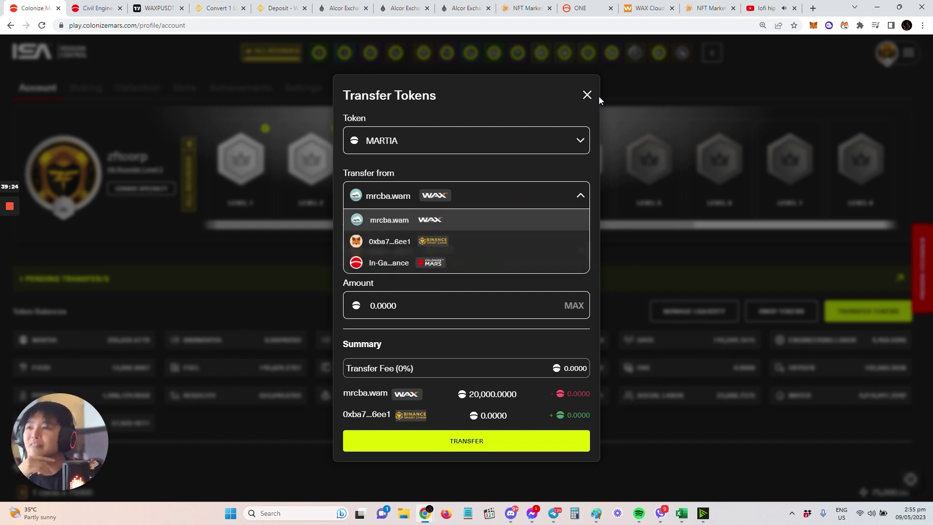
{"action": "left_click", "coordinate": [490, 263]}
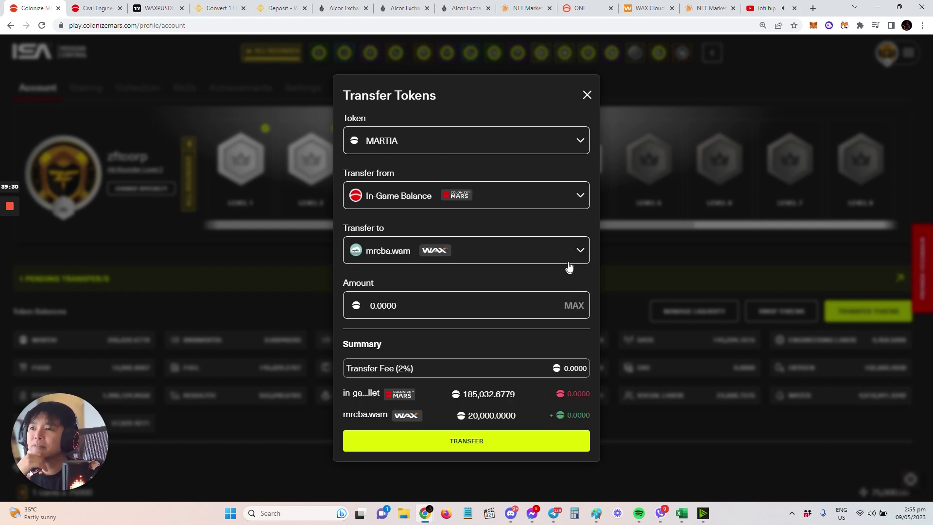
{"action": "left_click", "coordinate": [575, 306]}
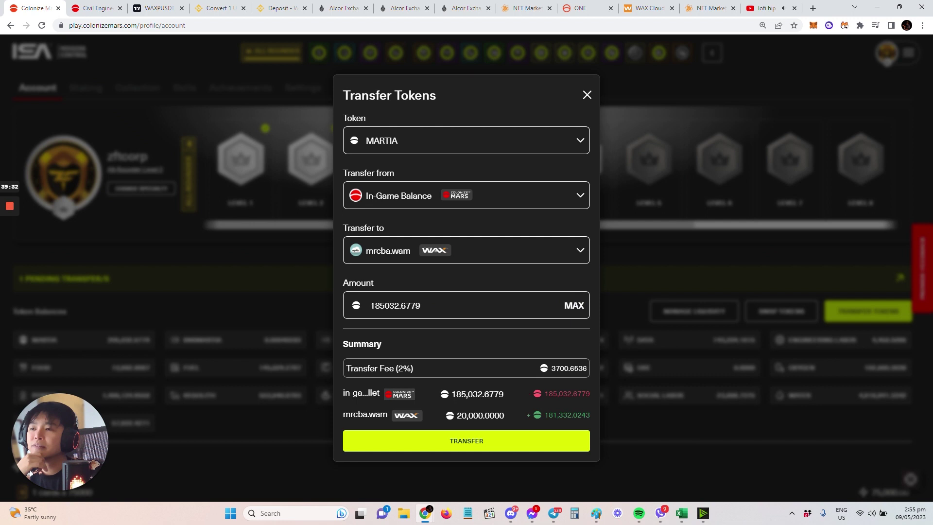
{"action": "left_click_drag", "start_coordinate": [384, 306], "coordinate": [462, 318]}
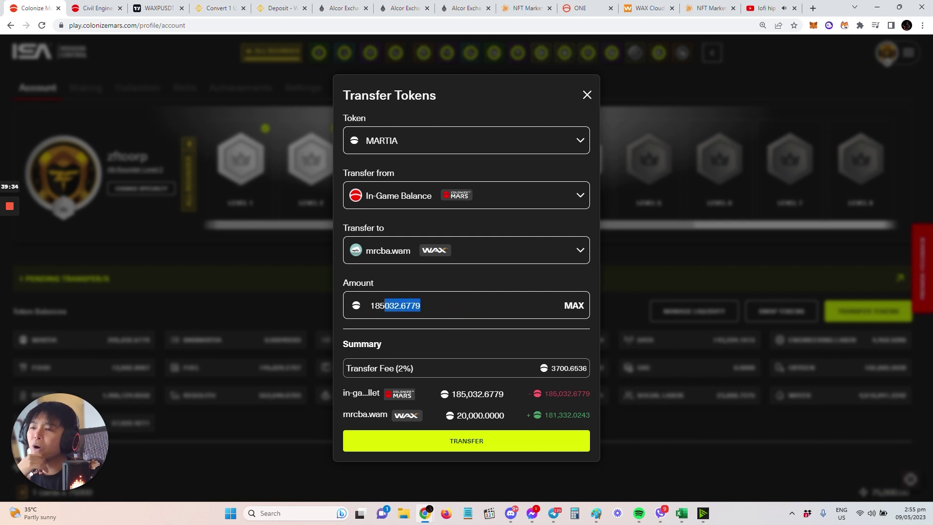
{"action": "left_click", "coordinate": [491, 299]}
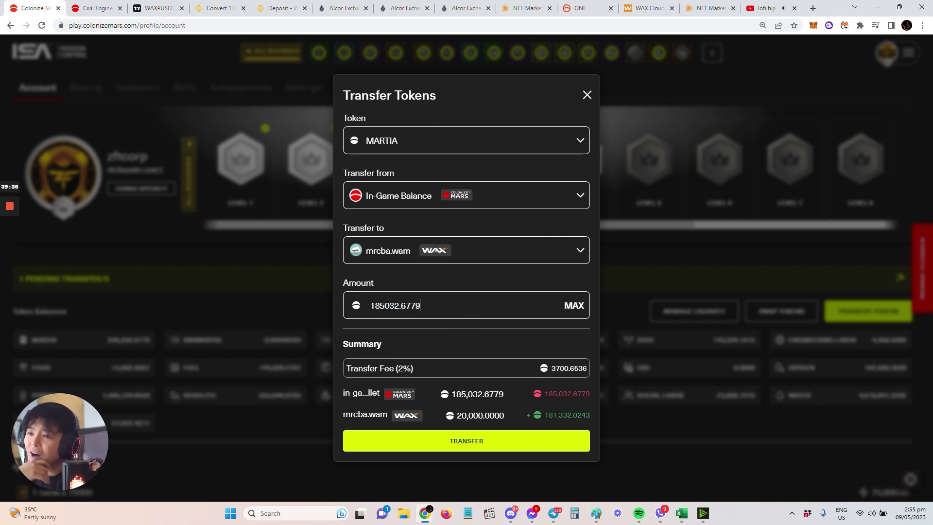
{"action": "left_click", "coordinate": [587, 95]}
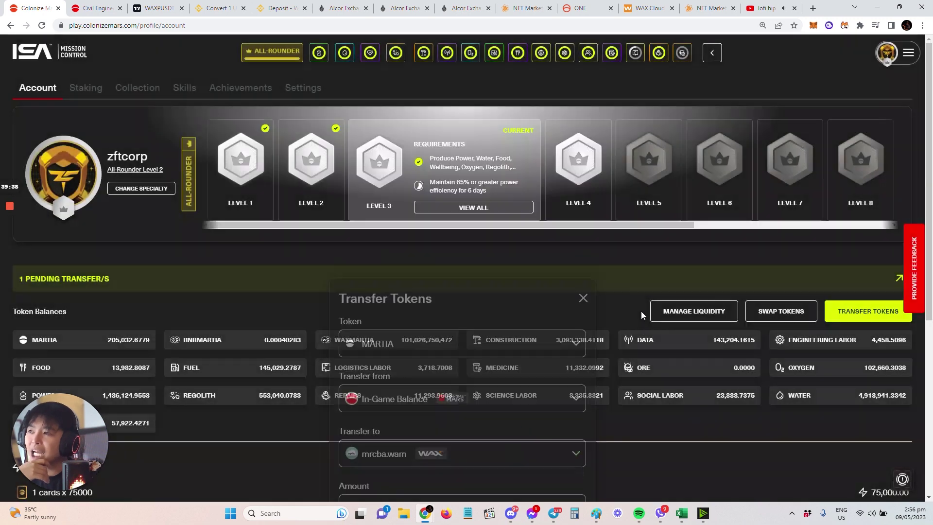
Step: Review the account's liquidity staking and the legacy staking pools with their staked amounts, accrued resource rewards and unlock times
{"action": "scroll", "coordinate": [643, 313], "scroll_direction": "down", "scroll_amount": 5}
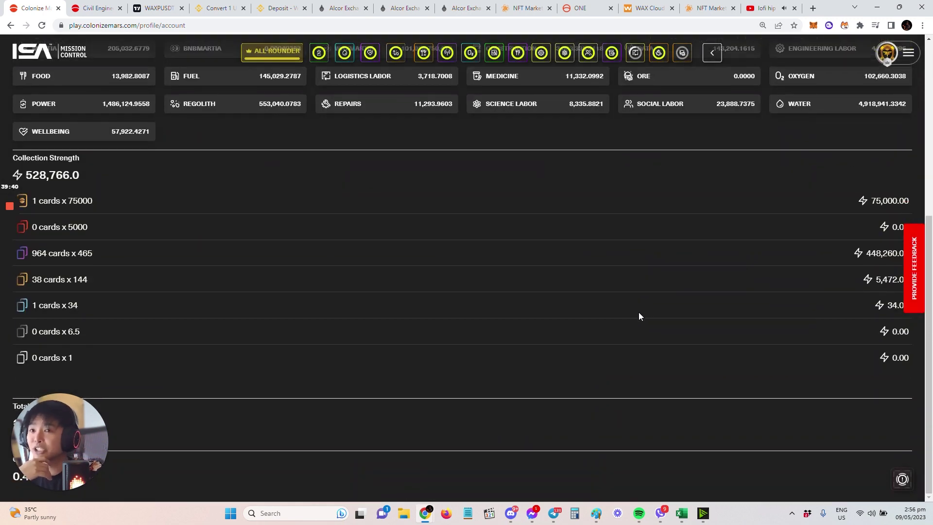
{"action": "scroll", "coordinate": [639, 316], "scroll_direction": "up", "scroll_amount": 5}
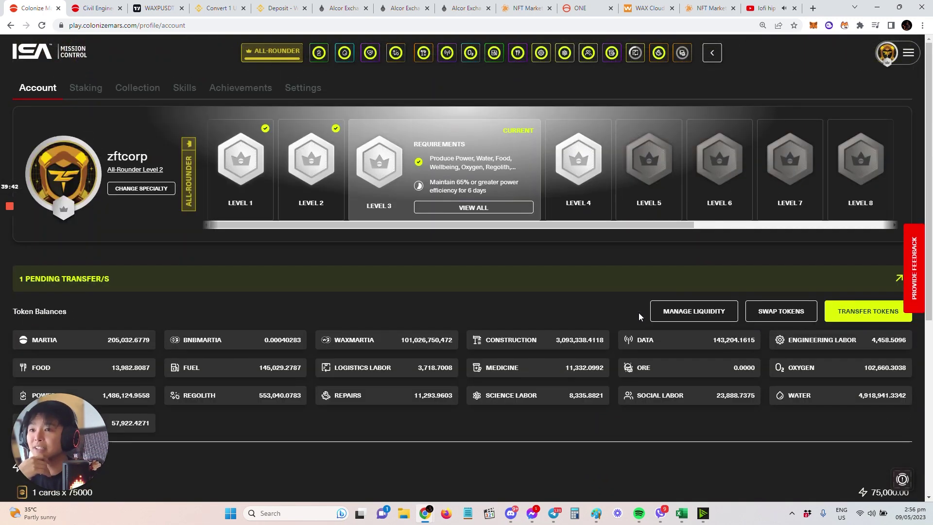
{"action": "left_click", "coordinate": [94, 89]}
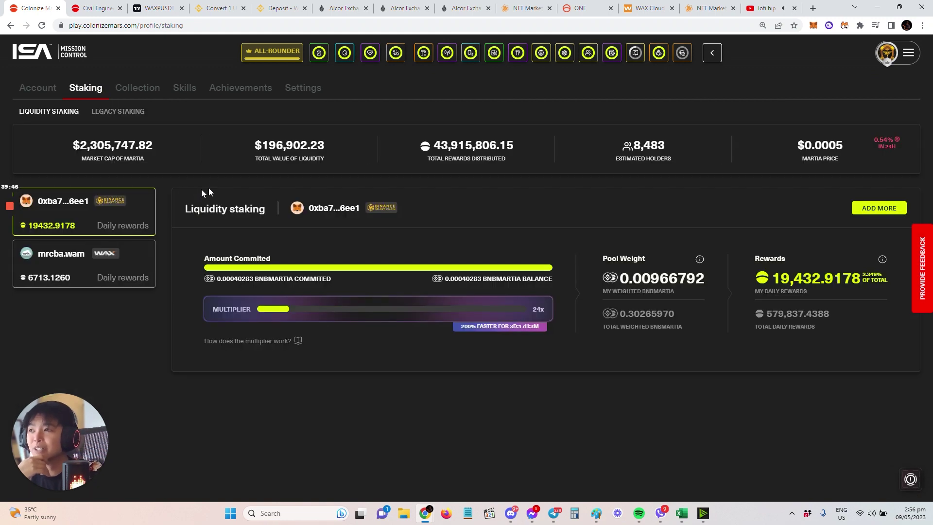
{"action": "left_click", "coordinate": [119, 112]}
{"action": "scroll", "coordinate": [625, 267], "scroll_direction": "down", "scroll_amount": 9}
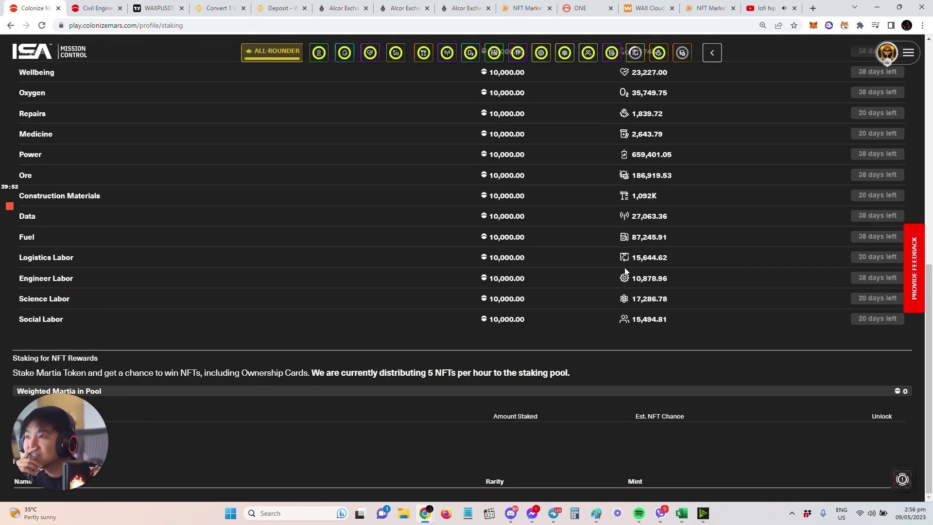
{"action": "scroll", "coordinate": [625, 269], "scroll_direction": "up", "scroll_amount": 10}
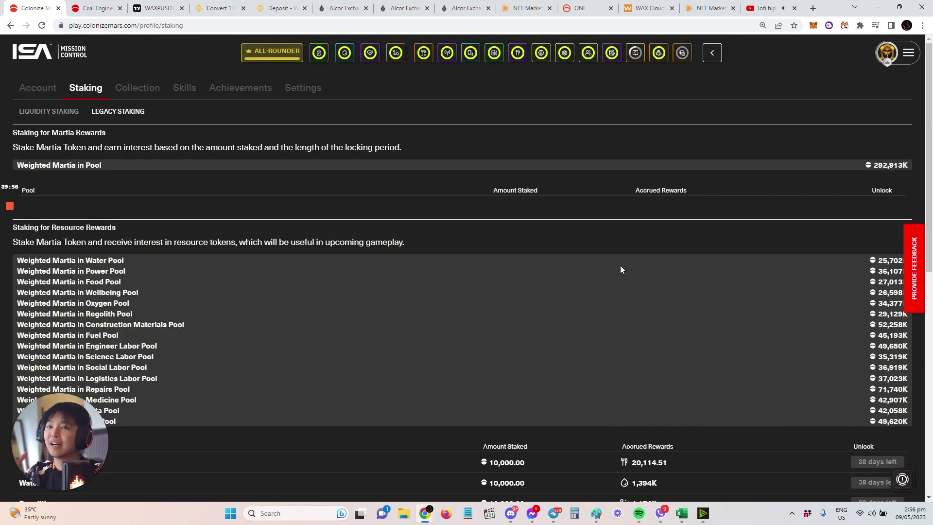
{"action": "scroll", "coordinate": [620, 266], "scroll_direction": "down", "scroll_amount": 2}
{"action": "scroll", "coordinate": [620, 265], "scroll_direction": "up", "scroll_amount": 2}
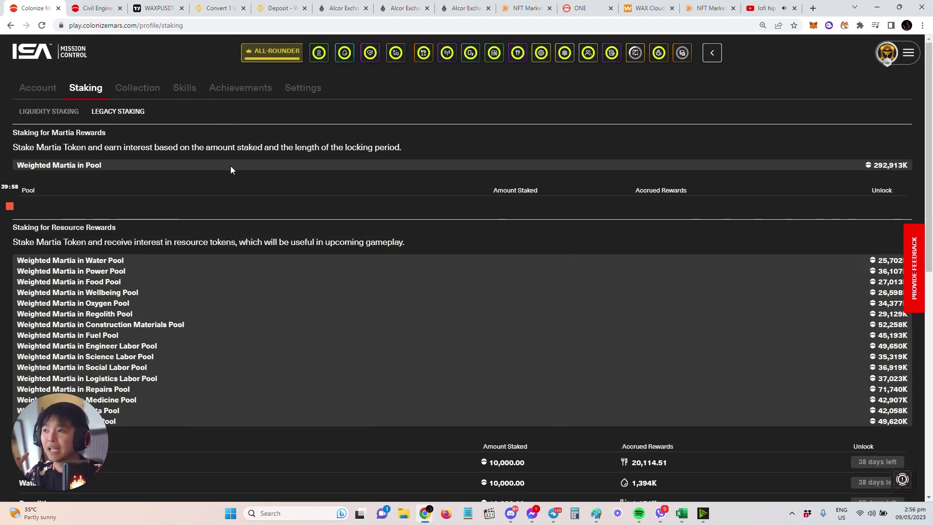
{"action": "scroll", "coordinate": [710, 251], "scroll_direction": "down", "scroll_amount": 9}
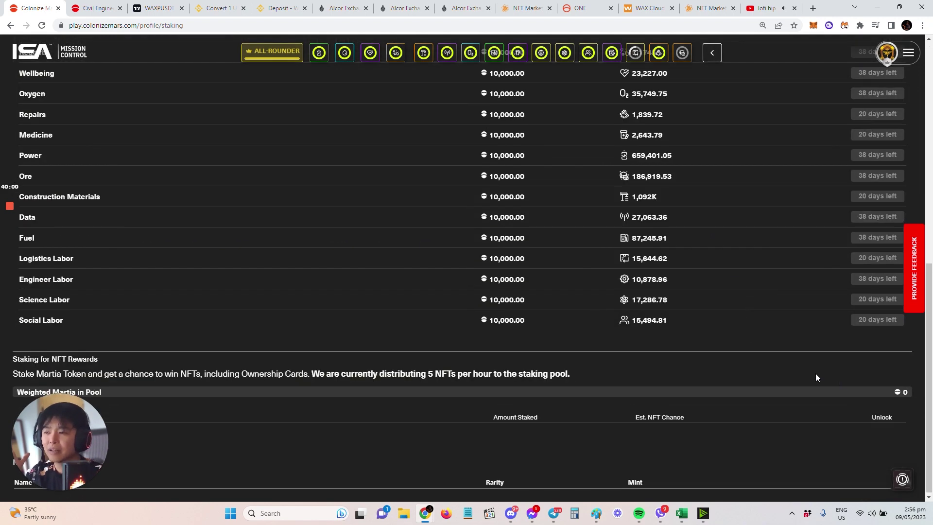
Step: Review the remaining legacy staking pools and compare the liquidity staking commitments and daily rewards of the Binance and WAX wallets
{"action": "scroll", "coordinate": [817, 378], "scroll_direction": "up", "scroll_amount": 3}
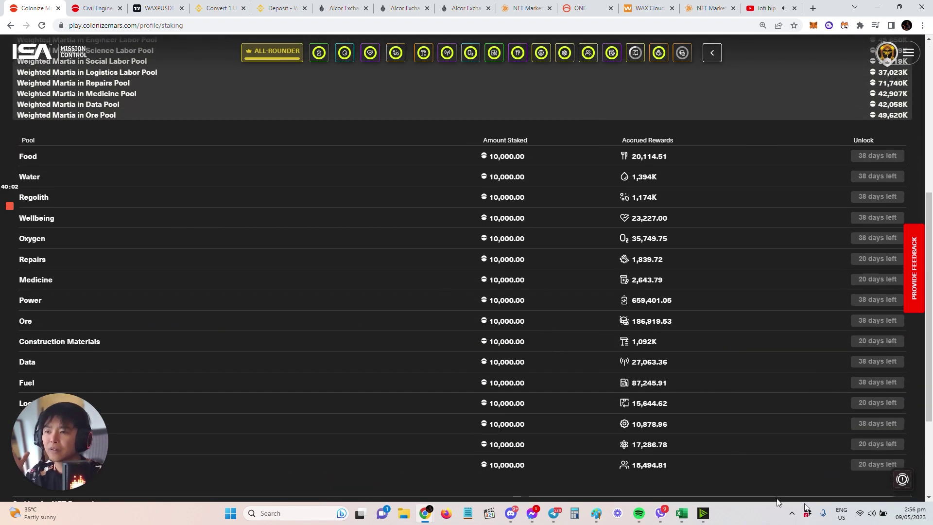
{"action": "scroll", "coordinate": [687, 365], "scroll_direction": "up", "scroll_amount": 5}
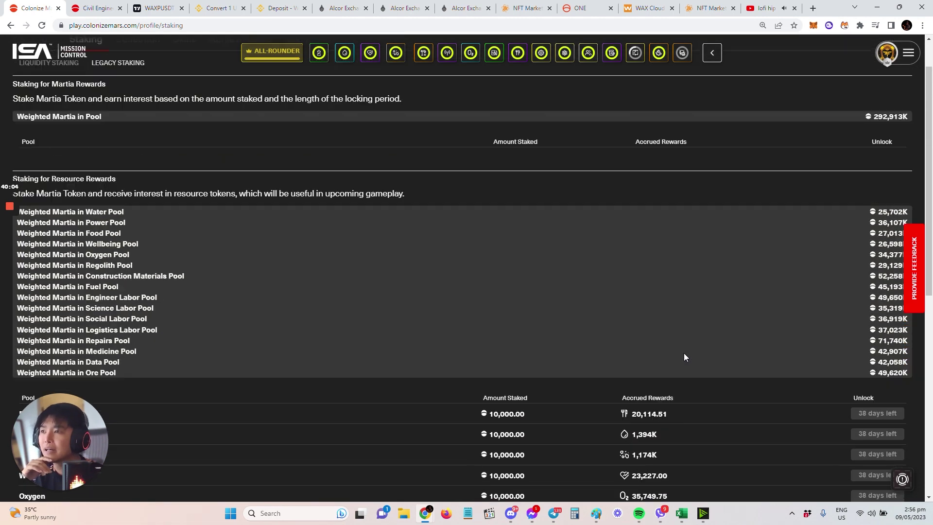
{"action": "scroll", "coordinate": [709, 363], "scroll_direction": "up", "scroll_amount": 1}
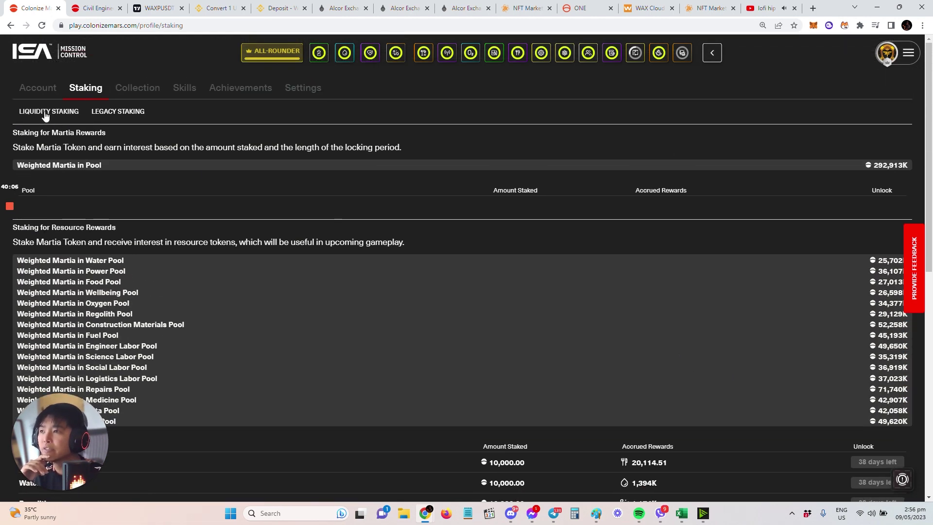
{"action": "left_click", "coordinate": [45, 112]}
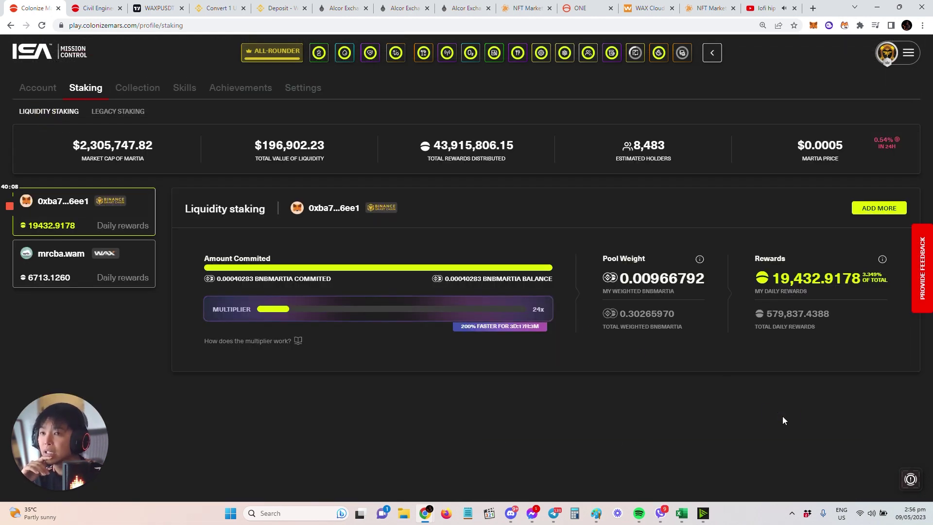
{"action": "left_click", "coordinate": [119, 260]}
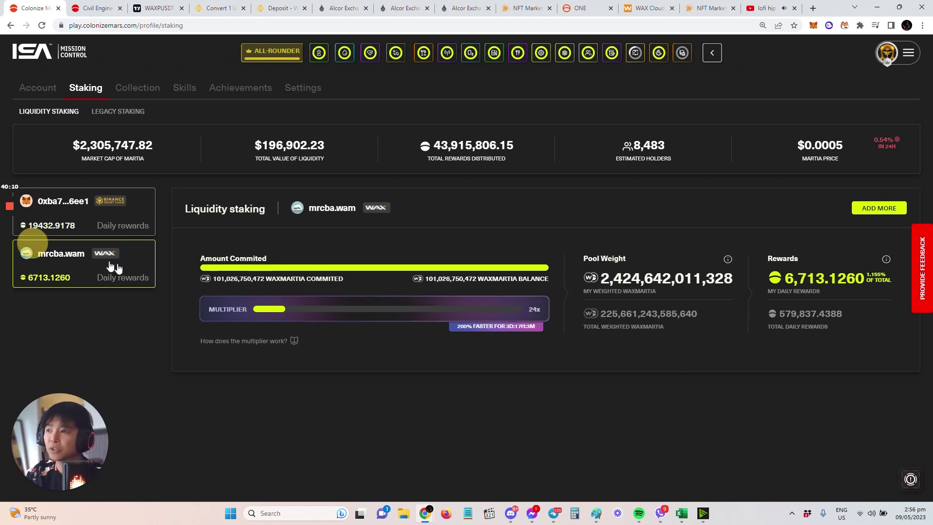
{"action": "left_click", "coordinate": [94, 218]}
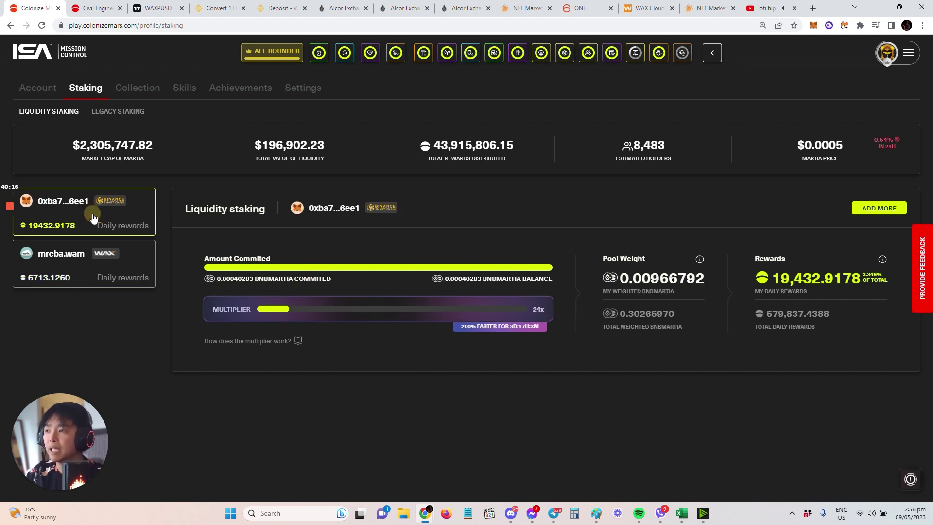
{"action": "left_click", "coordinate": [74, 283]}
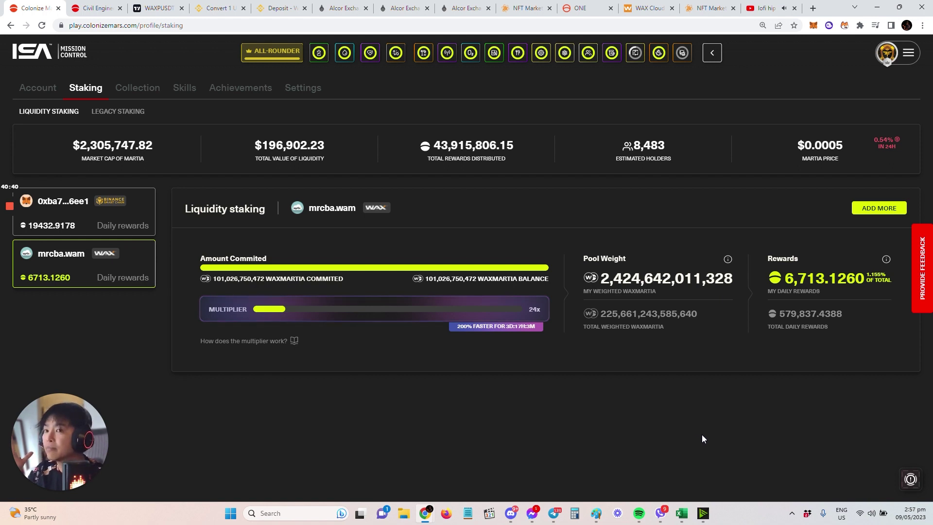
{"action": "left_click", "coordinate": [675, 433]}
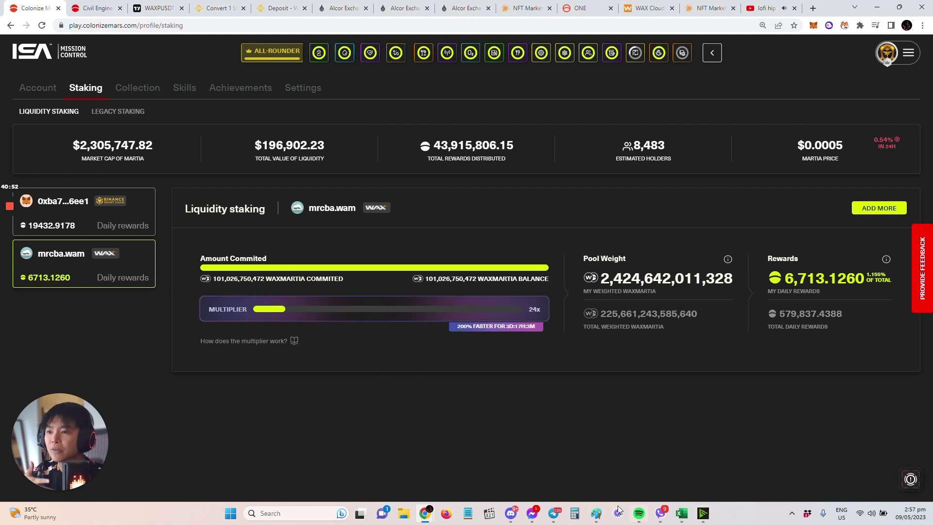
Step: Switch to Discord, read the newest messages in the Colonize Mars general-chat channel, and return to the staking page
{"action": "left_click", "coordinate": [511, 513]}
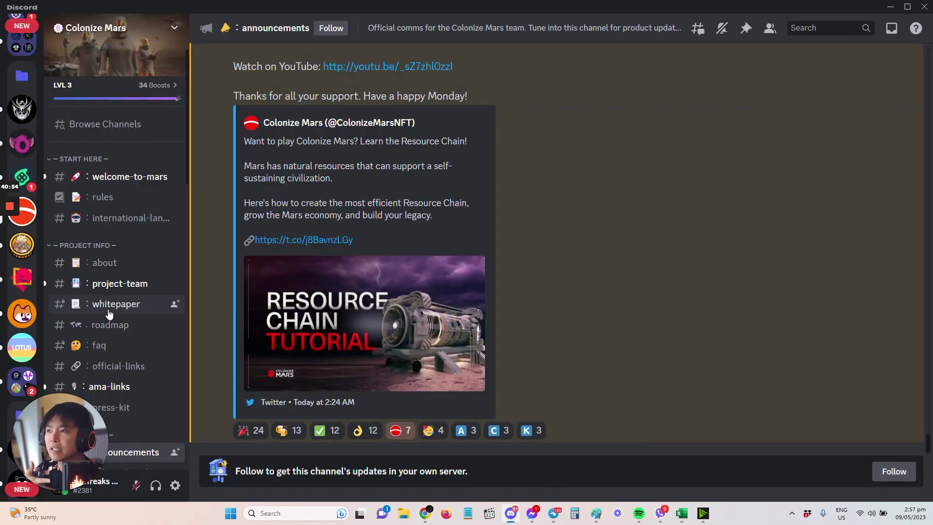
{"action": "scroll", "coordinate": [114, 314], "scroll_direction": "down", "scroll_amount": 10}
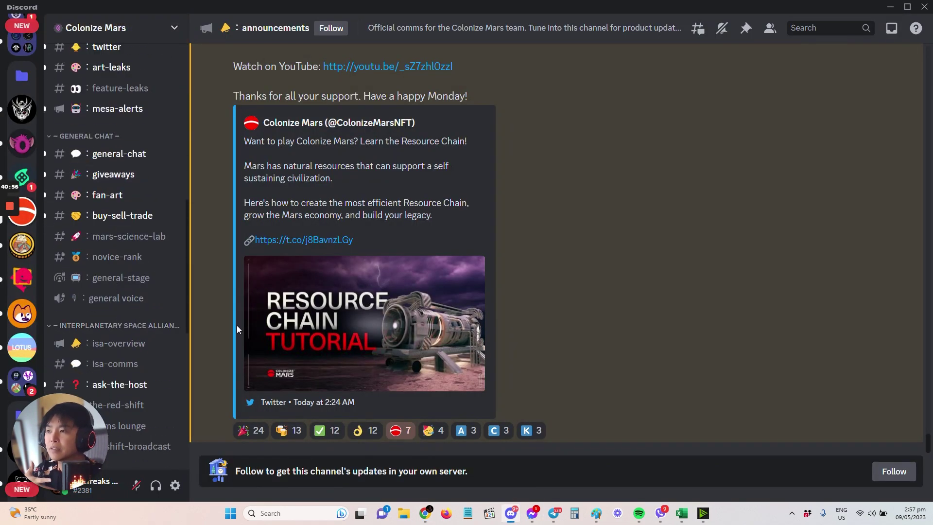
{"action": "left_click", "coordinate": [114, 155]}
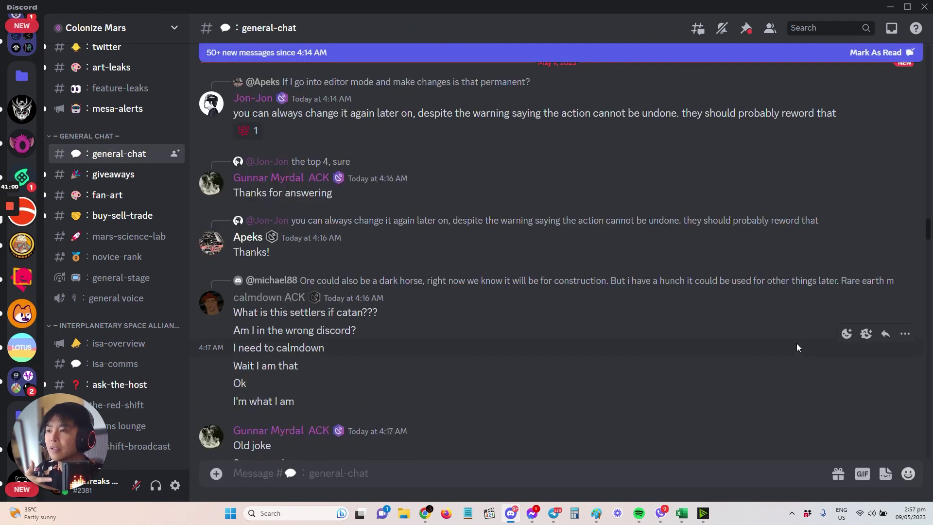
{"action": "left_click_drag", "start_coordinate": [928, 229], "coordinate": [926, 462]}
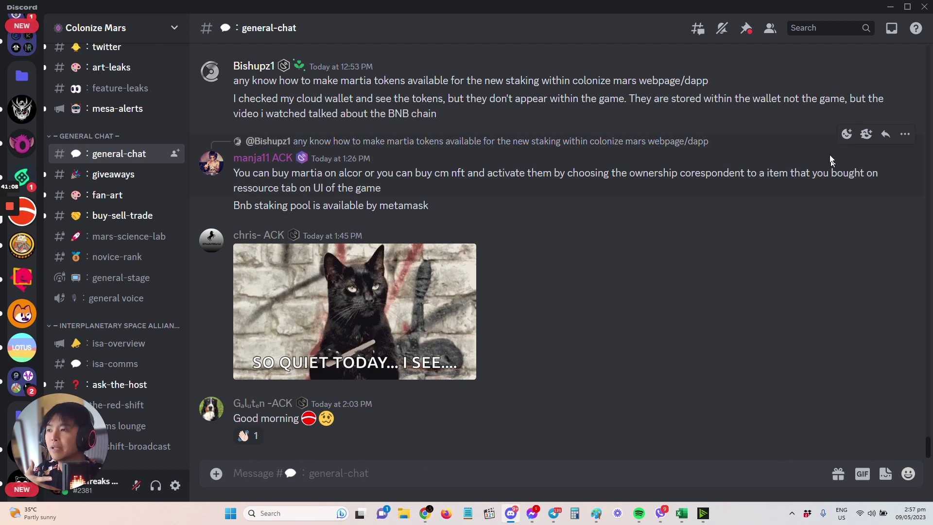
{"action": "left_click", "coordinate": [891, 7]}
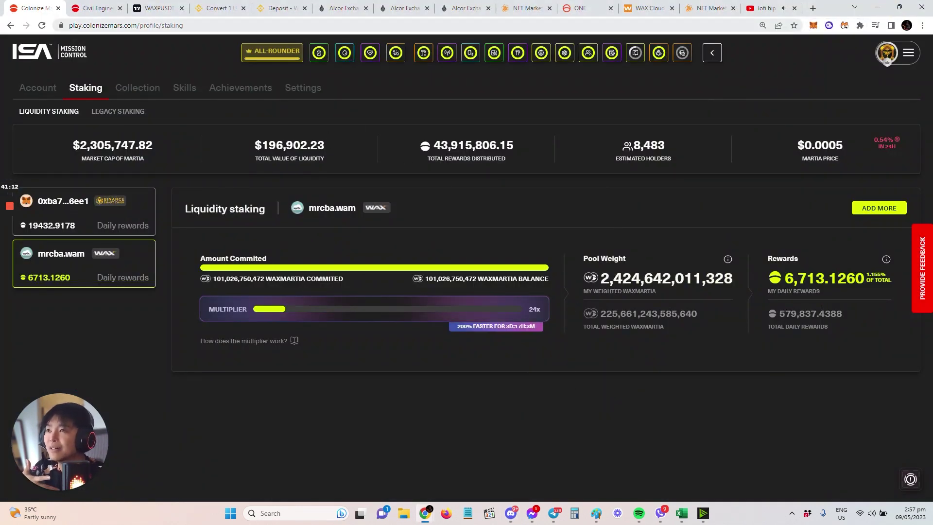
Step: Transfer the maximum amount of 185032.6779 MARTIA from the account's In-Game Balance to the WAX wallet
{"action": "left_click", "coordinate": [57, 90]}
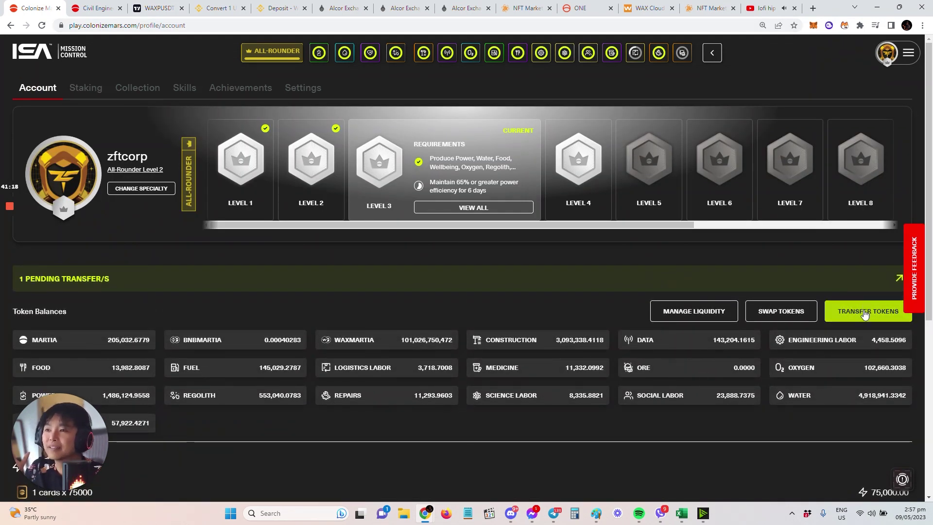
{"action": "left_click", "coordinate": [864, 311]}
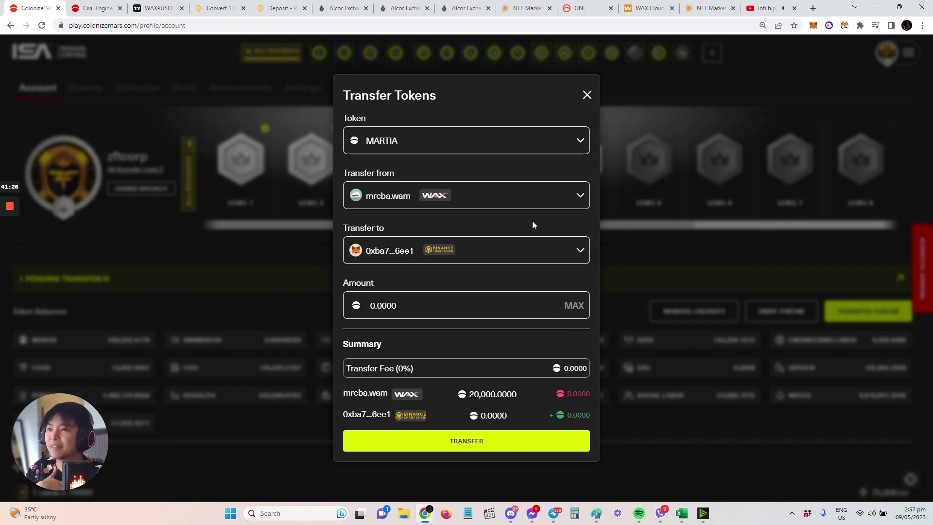
{"action": "left_click", "coordinate": [530, 198]}
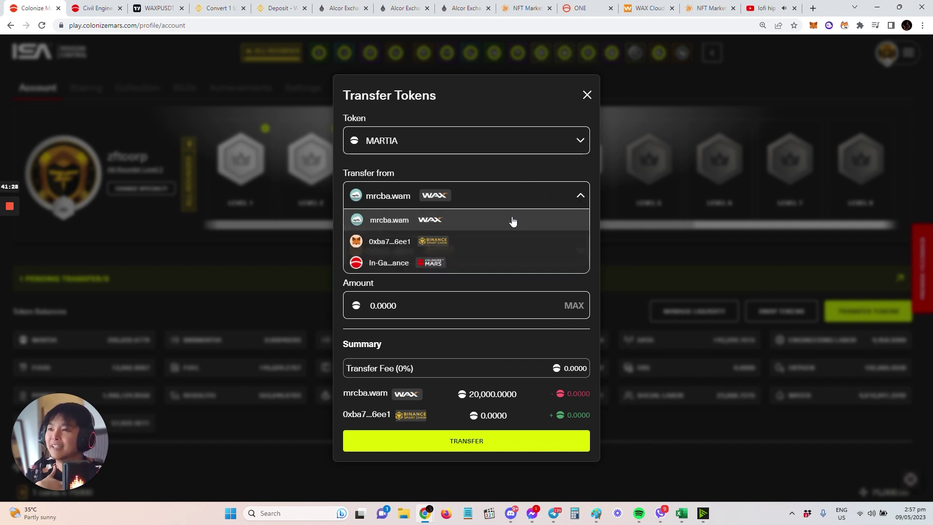
{"action": "left_click", "coordinate": [504, 263]}
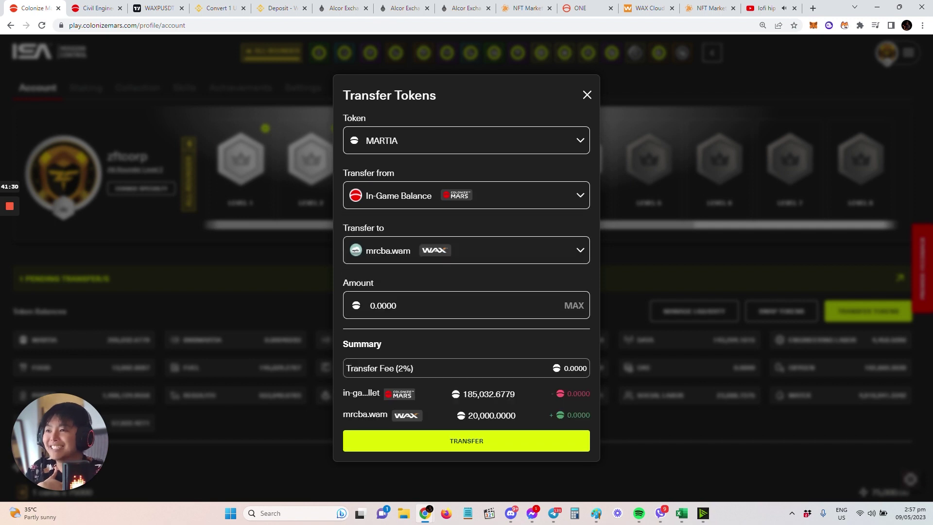
{"action": "left_click", "coordinate": [575, 306]}
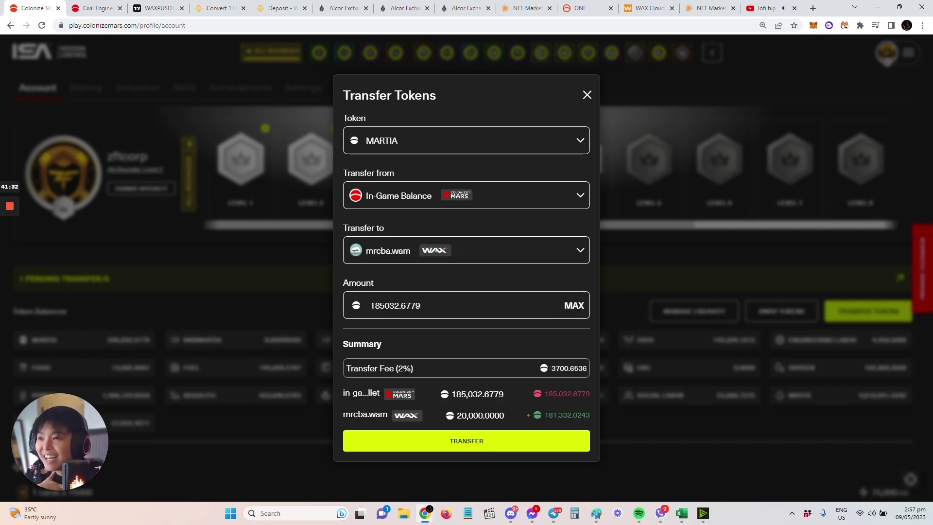
{"action": "left_click_drag", "start_coordinate": [436, 307], "coordinate": [384, 306]}
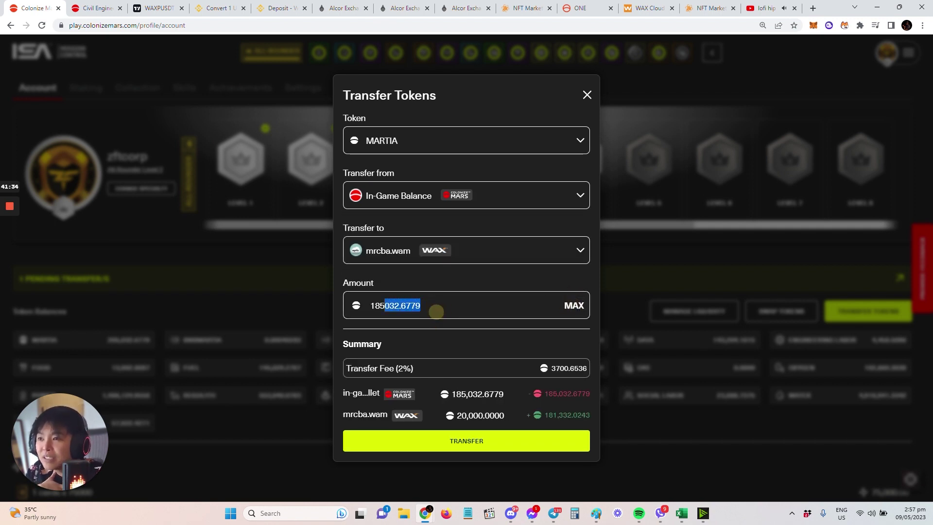
{"action": "left_click", "coordinate": [462, 308]}
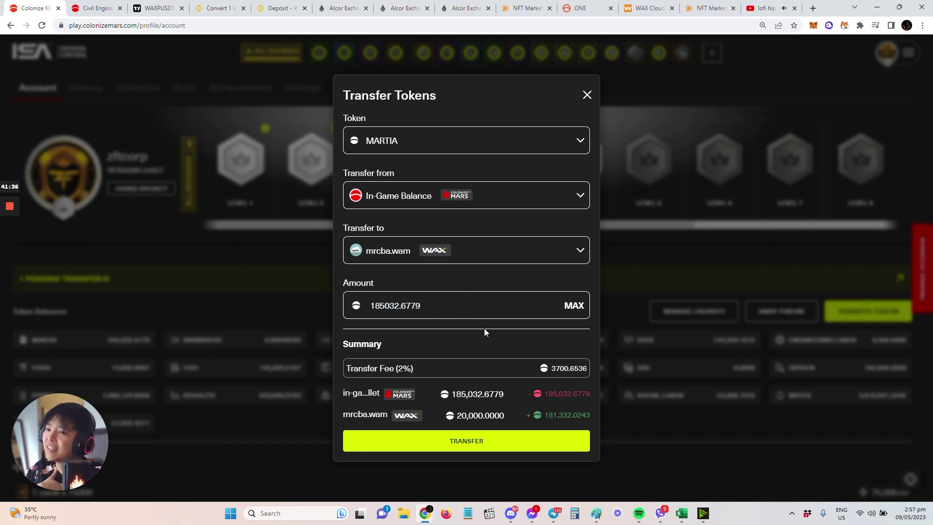
{"action": "left_click", "coordinate": [500, 445]}
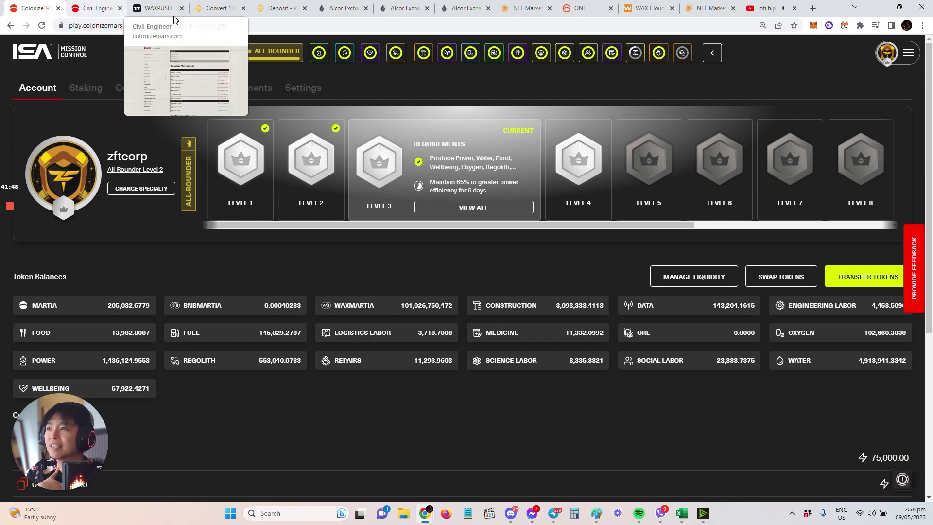
Step: Switch to colonize.one and use its Martia/USDT converter to check the WAX and USDT value of the wallet's MARTIA tokens
{"action": "left_click", "coordinate": [582, 12]}
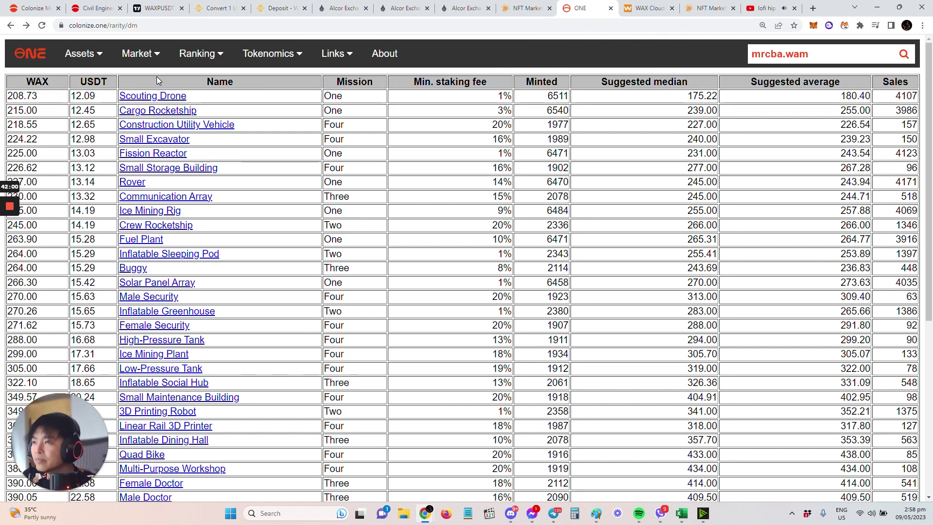
{"action": "mouse_move", "coordinate": [77, 53]}
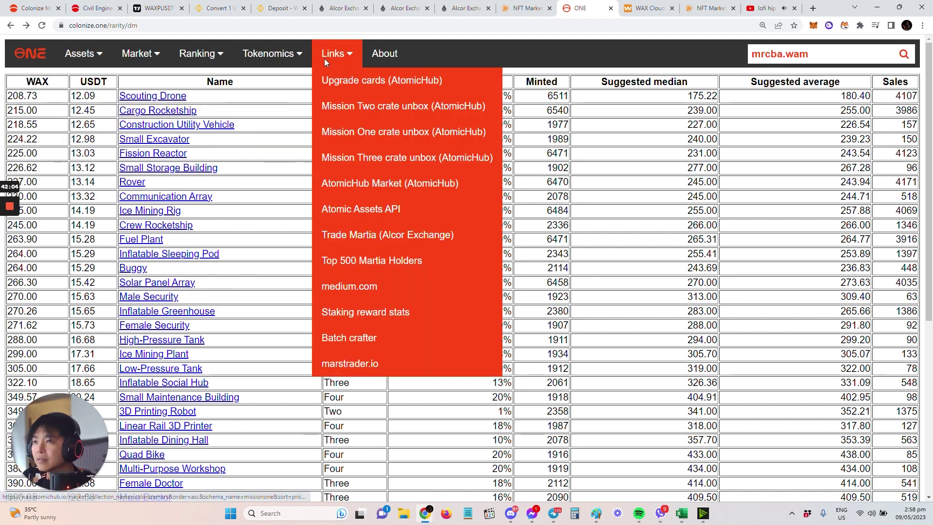
{"action": "mouse_move", "coordinate": [285, 57]}
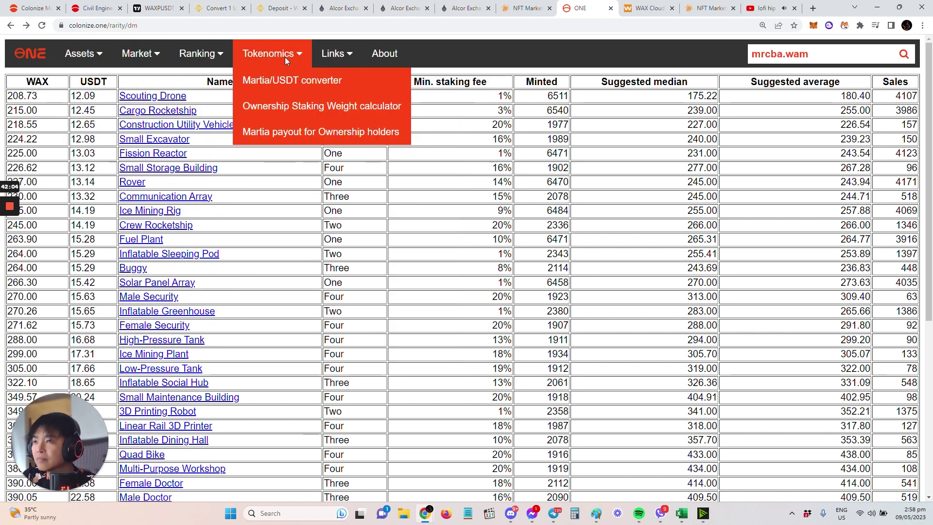
{"action": "left_click", "coordinate": [287, 83]}
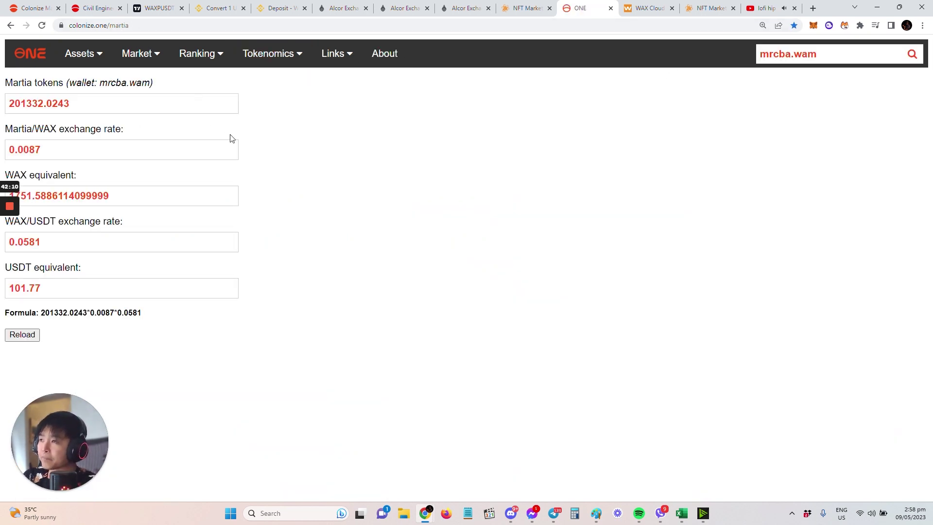
{"action": "left_click", "coordinate": [806, 198]}
{"action": "left_click", "coordinate": [690, 52]}
{"action": "left_click", "coordinate": [783, 215]}
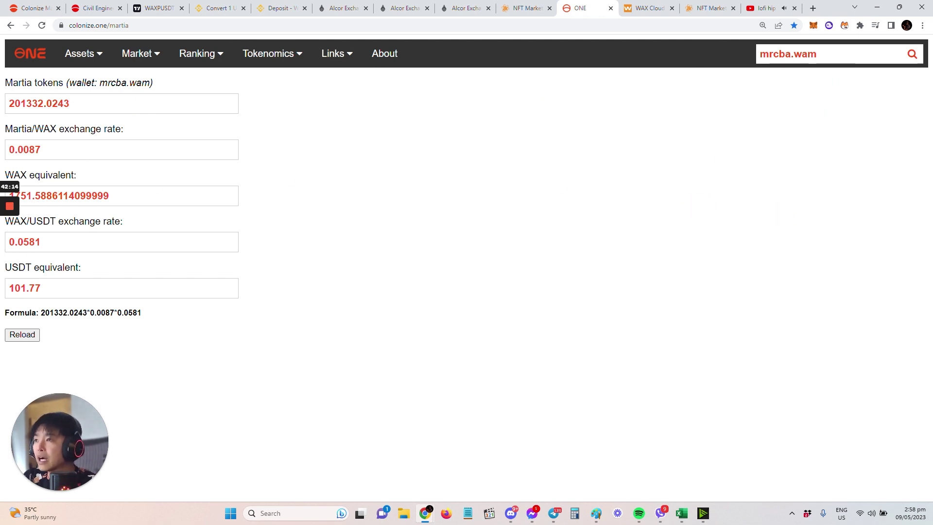
{"action": "left_click", "coordinate": [83, 103]}
{"action": "left_click", "coordinate": [479, 287]}
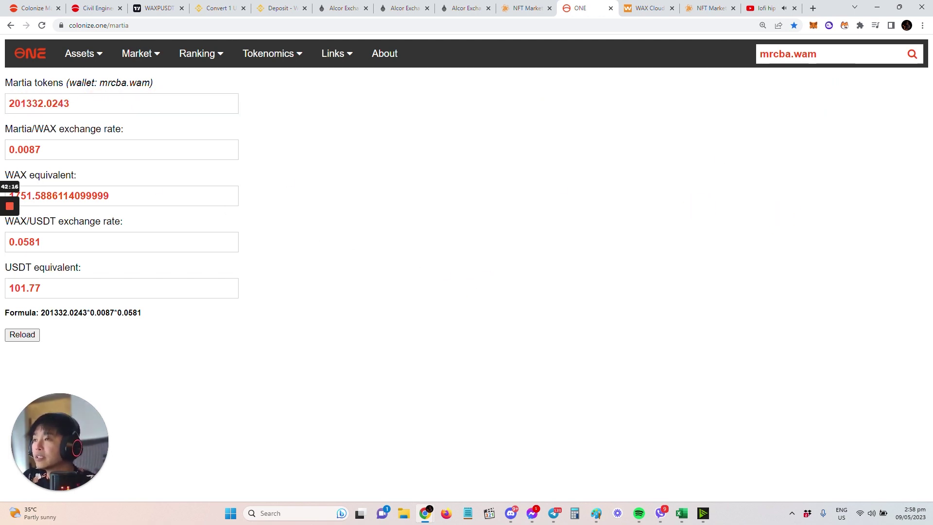
{"action": "left_click_drag", "start_coordinate": [70, 103], "coordinate": [33, 103]}
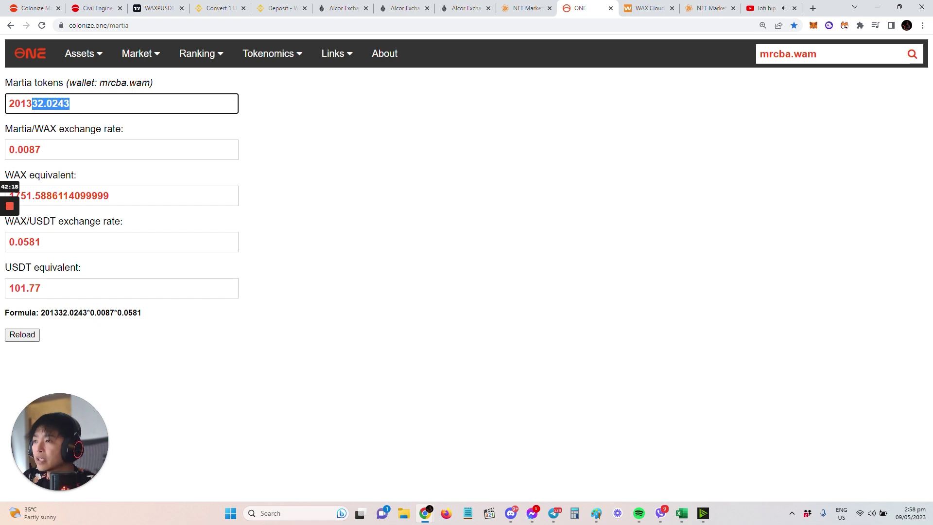
{"action": "left_click_drag", "start_coordinate": [9, 288], "coordinate": [371, 295]}
{"action": "left_click", "coordinate": [521, 279]}
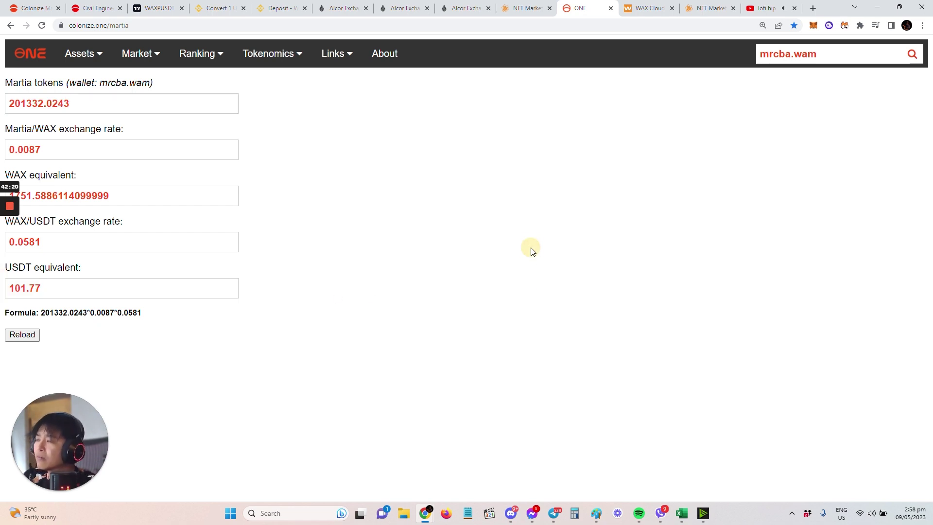
{"action": "left_click", "coordinate": [154, 10]}
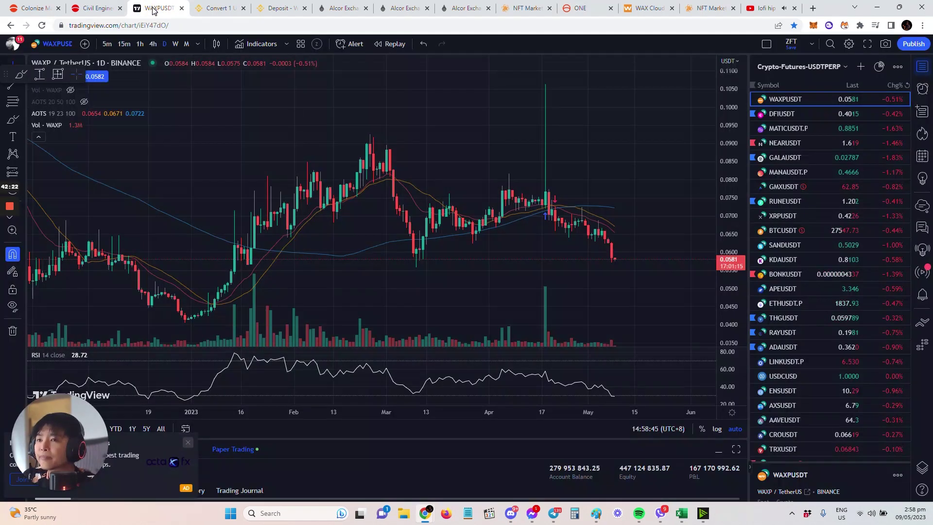
{"action": "left_click", "coordinate": [40, 15]}
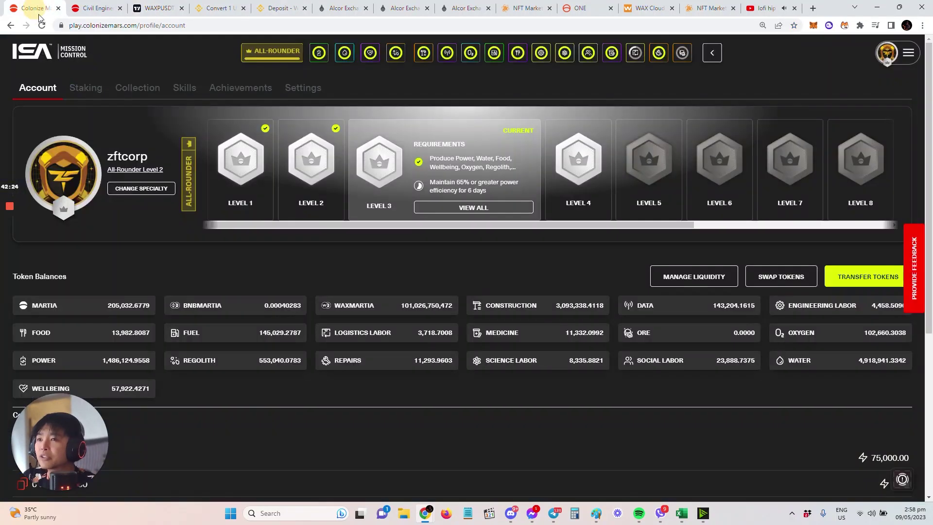
{"action": "left_click", "coordinate": [83, 11]}
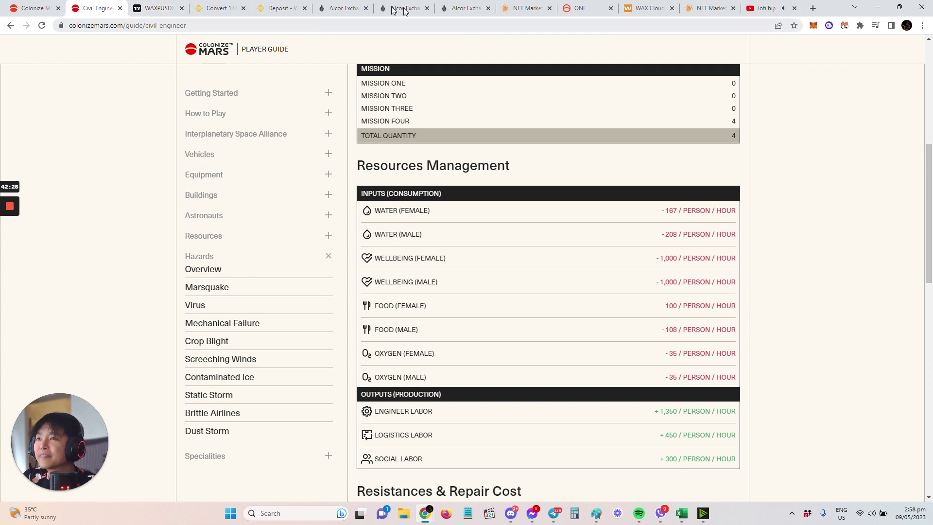
Step: Switch to Alcor's MARTIA / WAX market and examine the daily price chart, open orders and limit trade form
{"action": "left_click", "coordinate": [343, 9]}
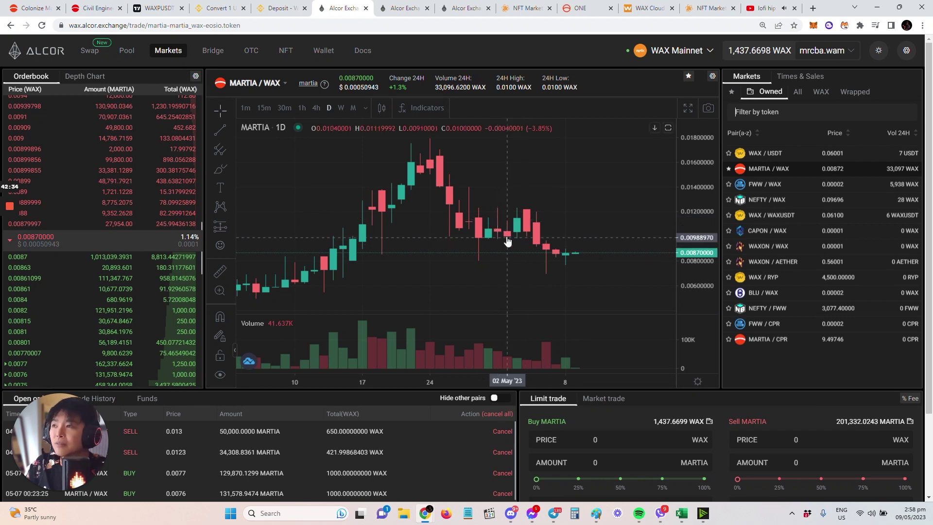
{"action": "scroll", "coordinate": [508, 266], "scroll_direction": "down", "scroll_amount": 3}
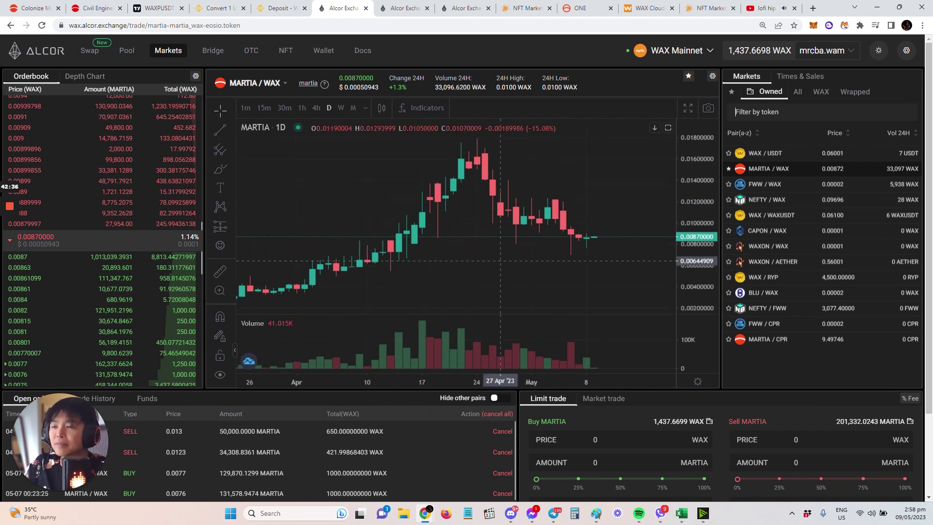
{"action": "scroll", "coordinate": [801, 459], "scroll_direction": "down", "scroll_amount": 2}
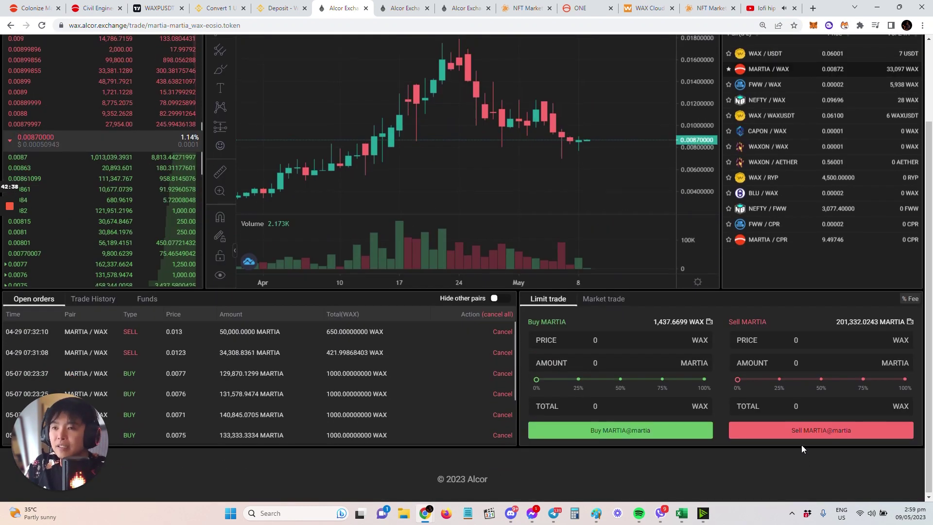
Step: Place a limit order selling 1332.0243 MARTIA at 0.0087 WAX on the MARTIA / WAX market
{"action": "scroll", "coordinate": [801, 444], "scroll_direction": "up", "scroll_amount": 1}
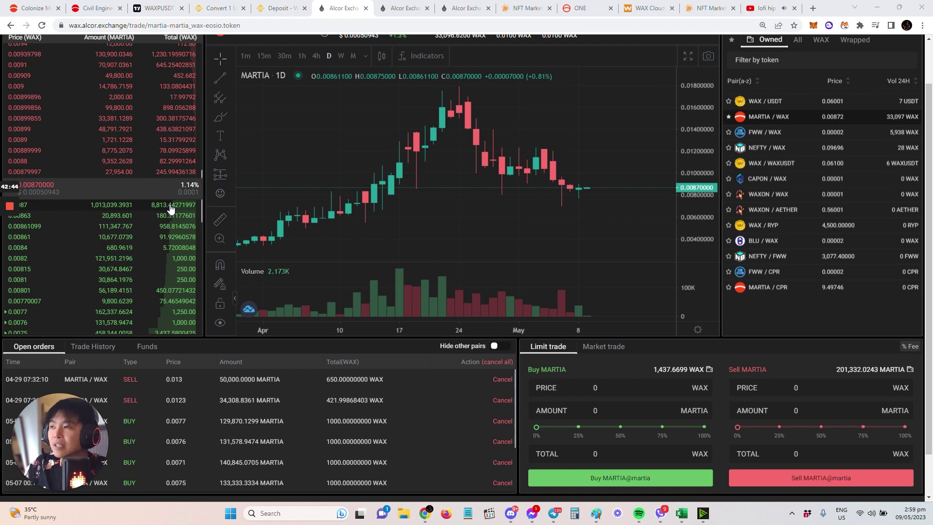
{"action": "left_click", "coordinate": [117, 174]}
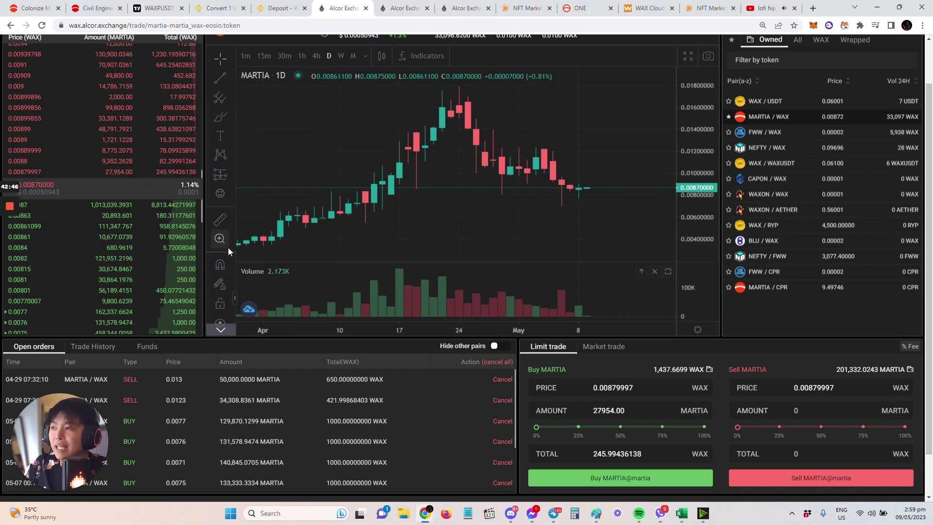
{"action": "left_click_drag", "start_coordinate": [834, 387], "coordinate": [817, 387]}
{"action": "key", "text": "BackSpace"}
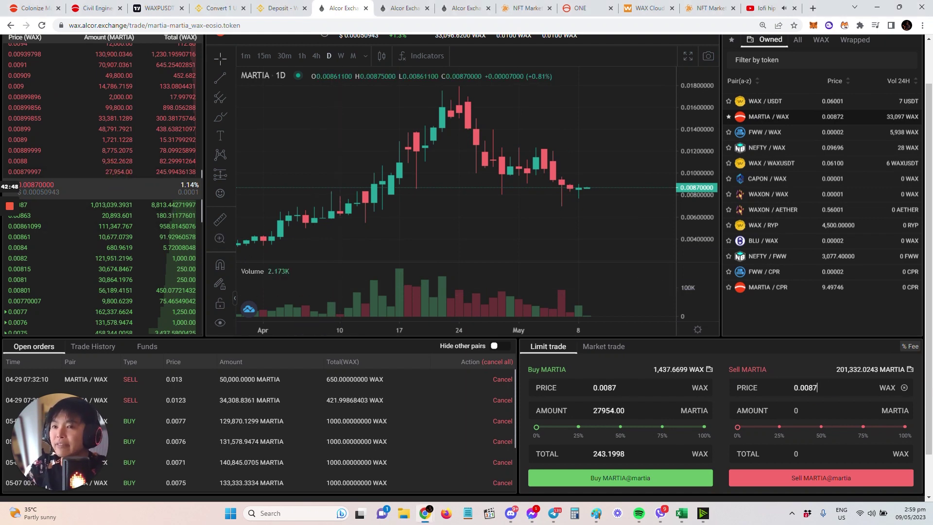
{"action": "left_click", "coordinate": [851, 373]}
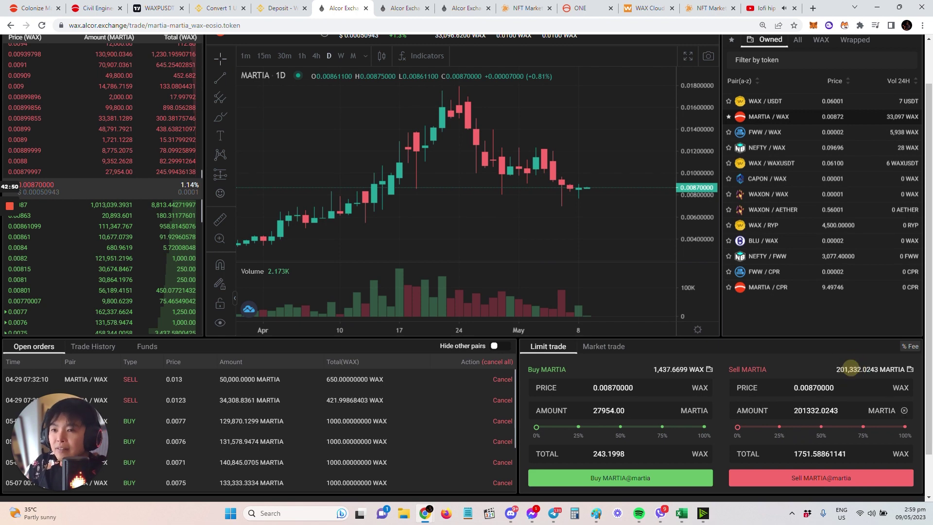
{"action": "left_click_drag", "start_coordinate": [774, 410], "coordinate": [803, 409]}
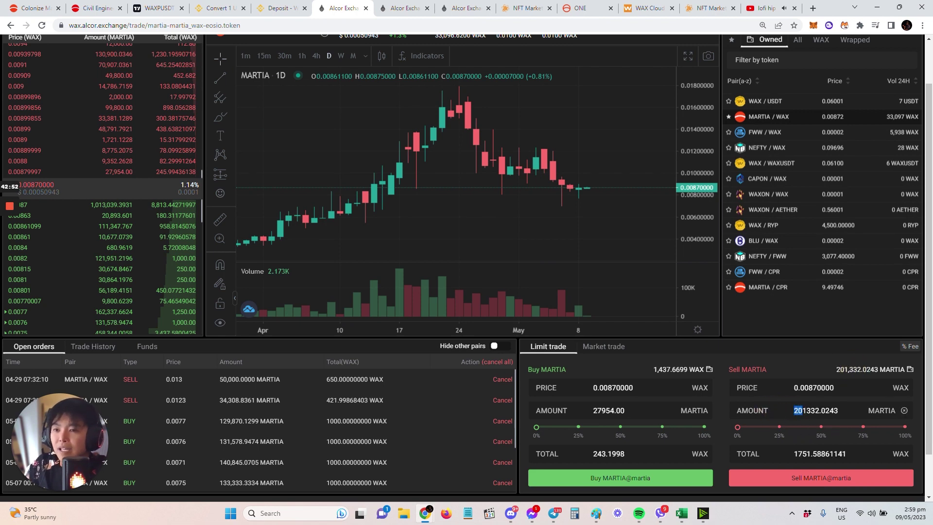
{"action": "key", "text": "BackSpace"}
{"action": "left_click", "coordinate": [862, 477]}
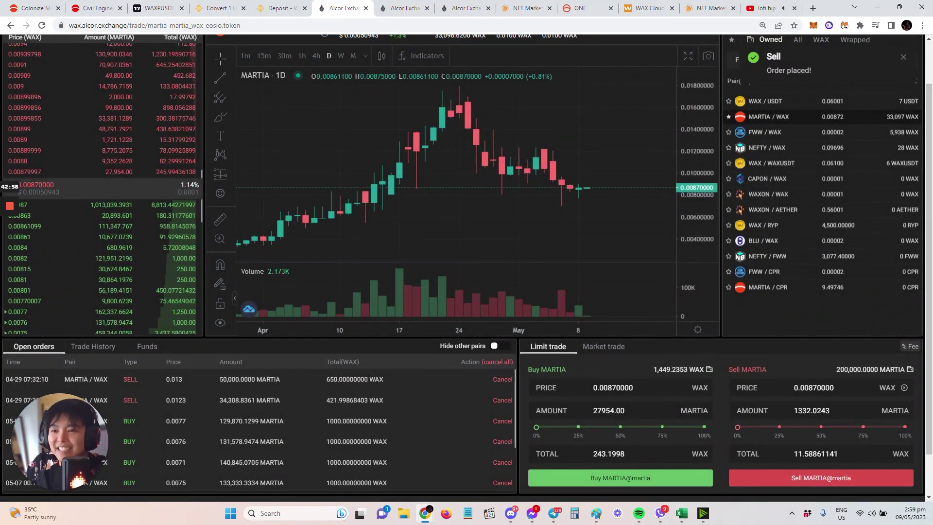
Step: Place a limit order selling 50000 MARTIA at 0.0087 WAX
{"action": "double_click", "coordinate": [841, 410]}
{"action": "type", "text": "500"}
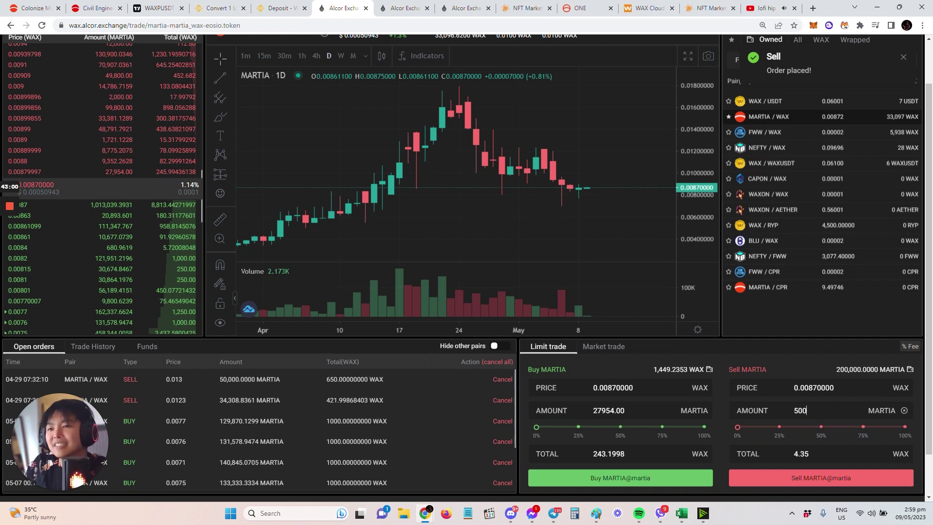
{"action": "type", "text": "00"}
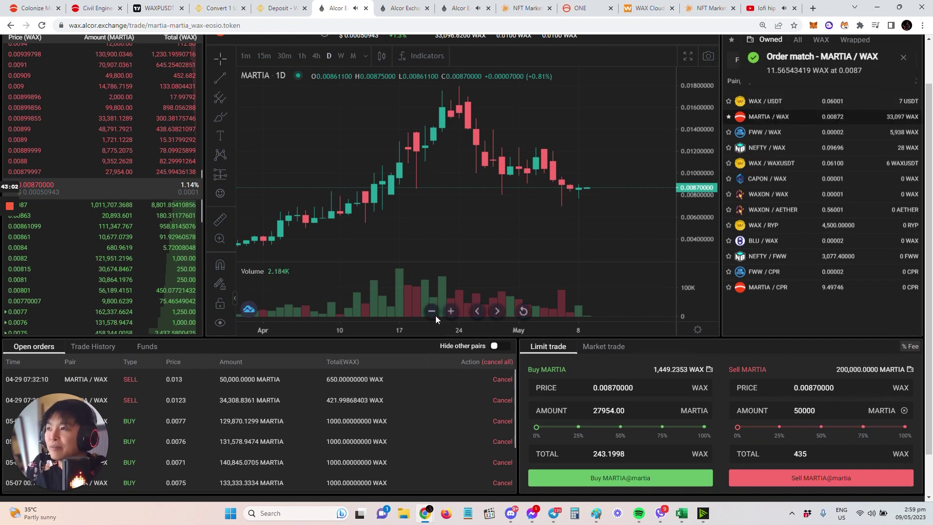
{"action": "left_click", "coordinate": [867, 479]}
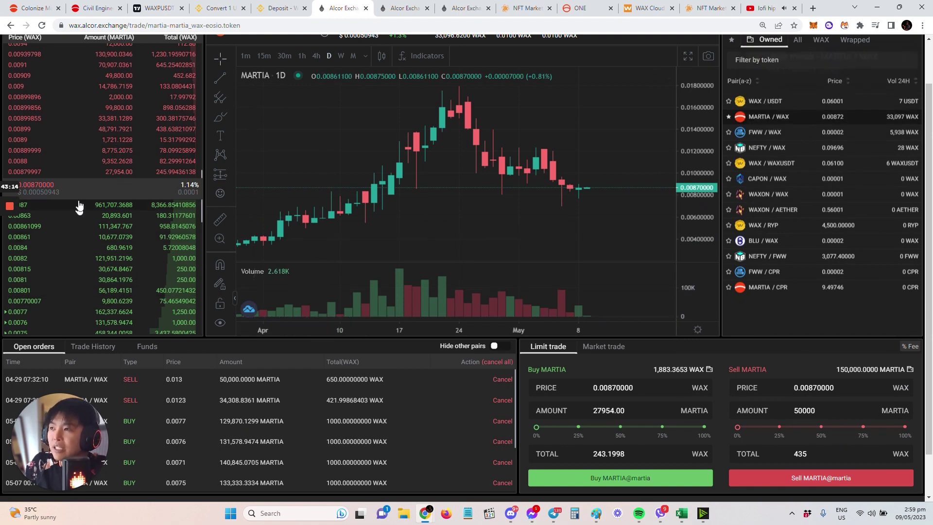
Step: On Alcor's swap page, choose WAX as the token bought for the full 150000 MARTIA and check the expected output and price impact
{"action": "left_click", "coordinate": [407, 9]}
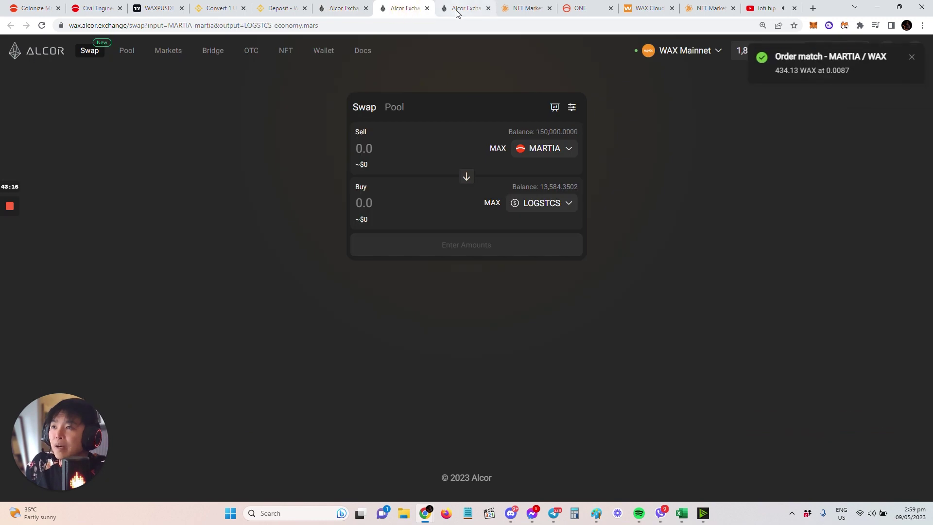
{"action": "left_click", "coordinate": [560, 214]}
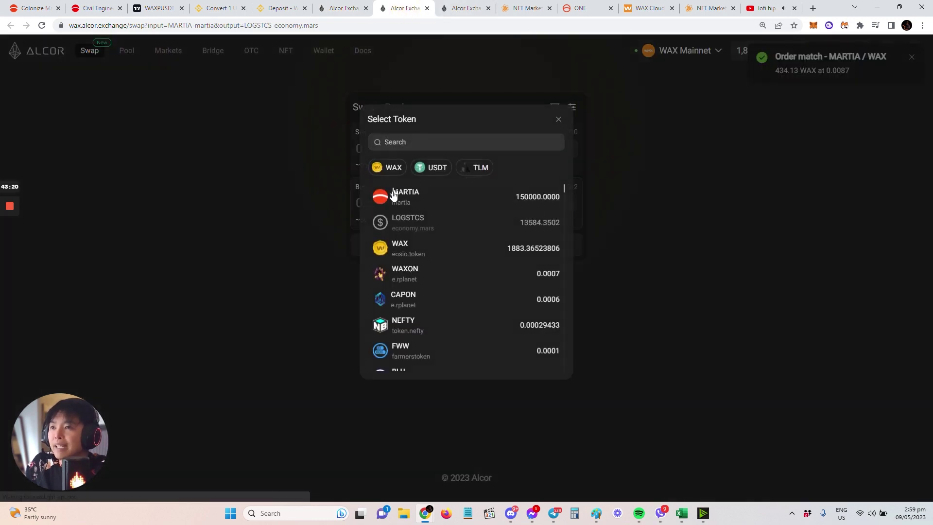
{"action": "left_click", "coordinate": [429, 144]}
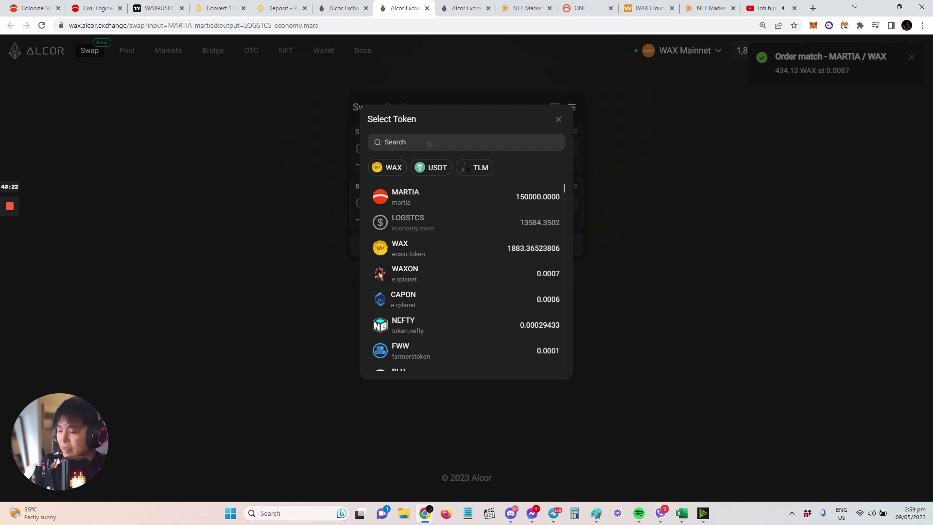
{"action": "left_click", "coordinate": [437, 244]}
{"action": "left_click", "coordinate": [674, 252]}
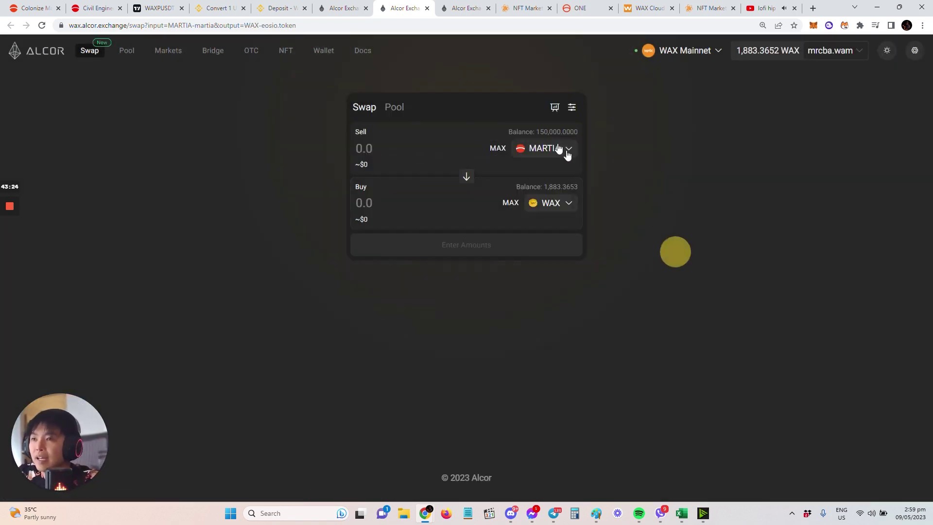
{"action": "left_click", "coordinate": [545, 133]}
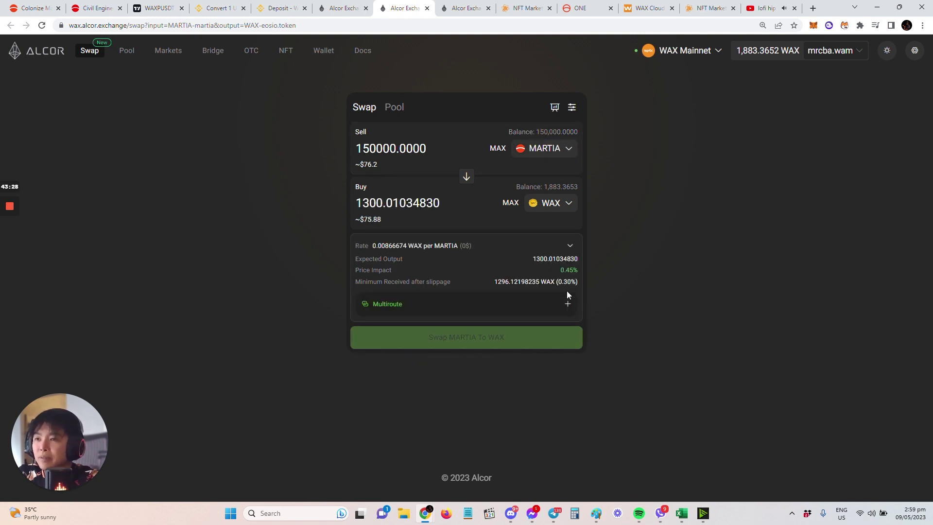
{"action": "left_click_drag", "start_coordinate": [558, 271], "coordinate": [591, 273]}
{"action": "left_click", "coordinate": [661, 291]}
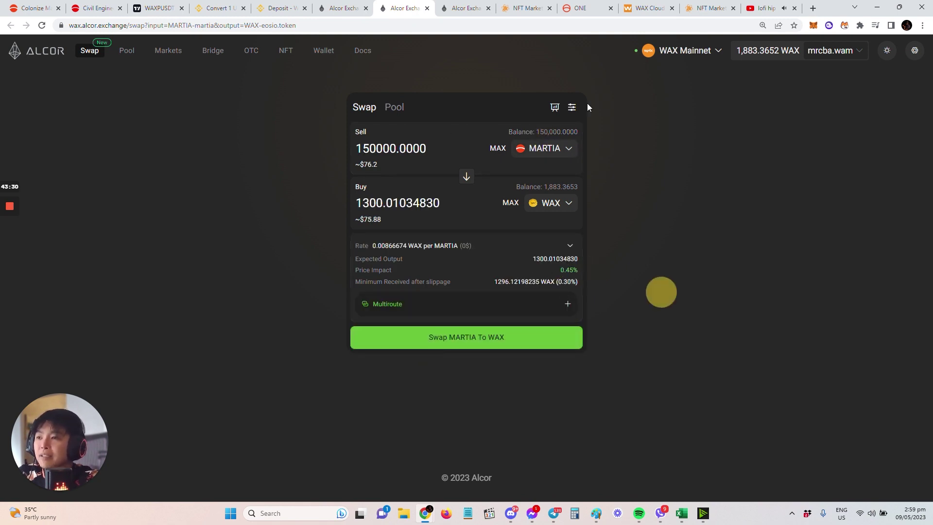
{"action": "left_click", "coordinate": [685, 229]}
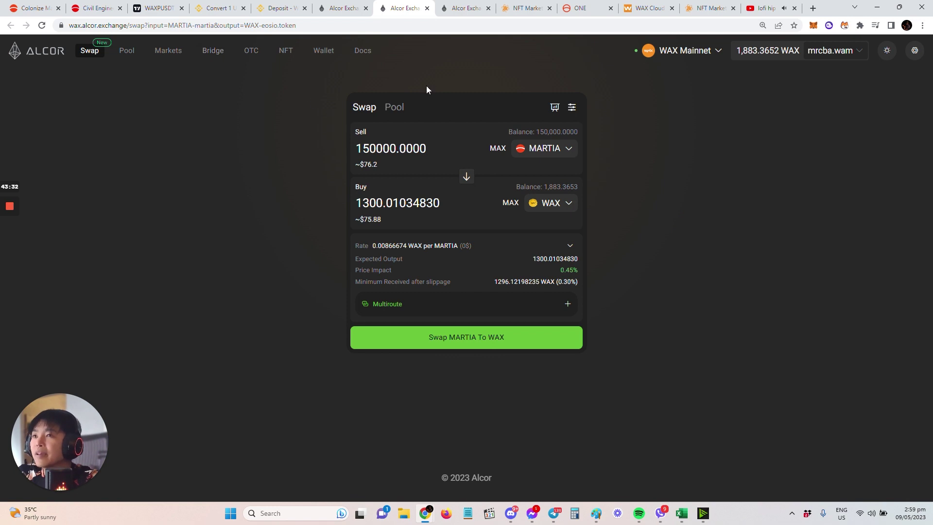
Step: Return to the MARTIA / WAX market and sell another 50000 MARTIA at 0.0087 WAX
{"action": "left_click", "coordinate": [339, 10]}
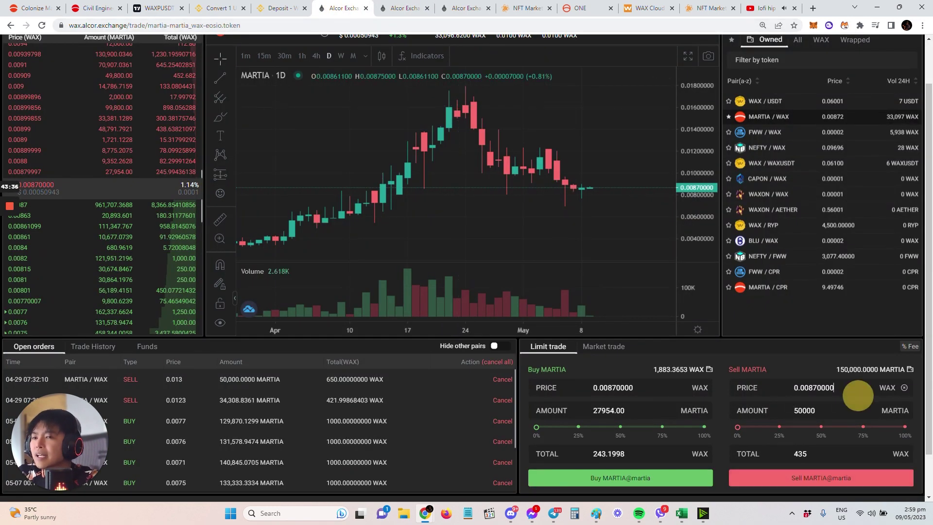
{"action": "left_click", "coordinate": [832, 474]}
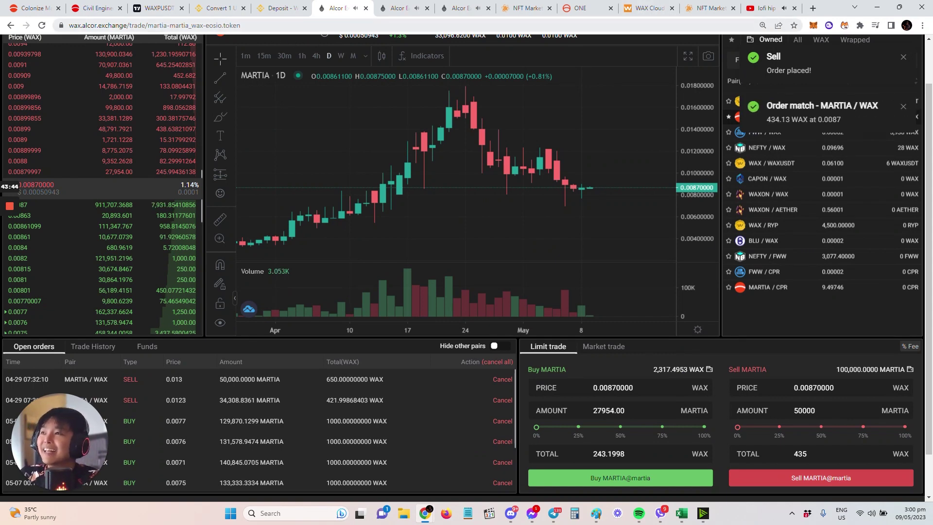
Step: Switch to the Colonize Mars account page, check the remaining logistics labor, and reload the page to refresh the token balances
{"action": "left_click", "coordinate": [28, 10]}
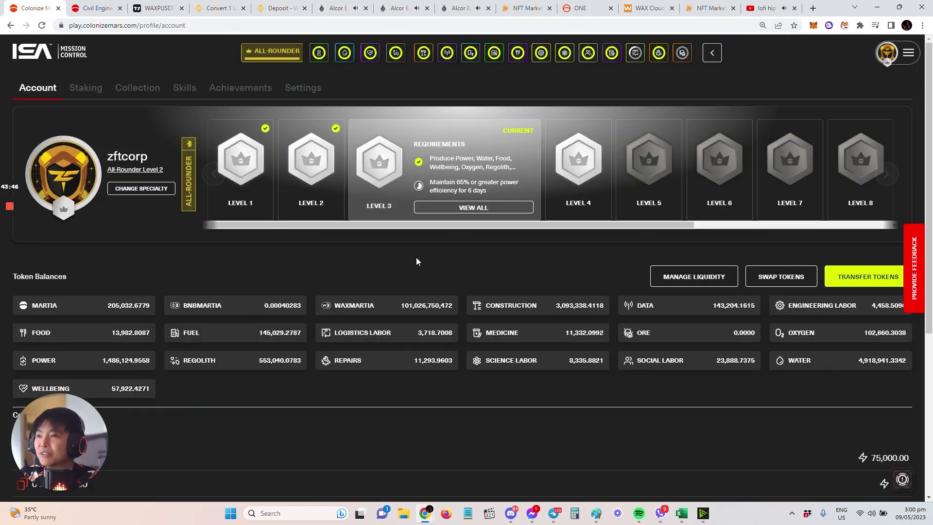
{"action": "scroll", "coordinate": [780, 355], "scroll_direction": "down", "scroll_amount": 5}
{"action": "scroll", "coordinate": [779, 360], "scroll_direction": "up", "scroll_amount": 5}
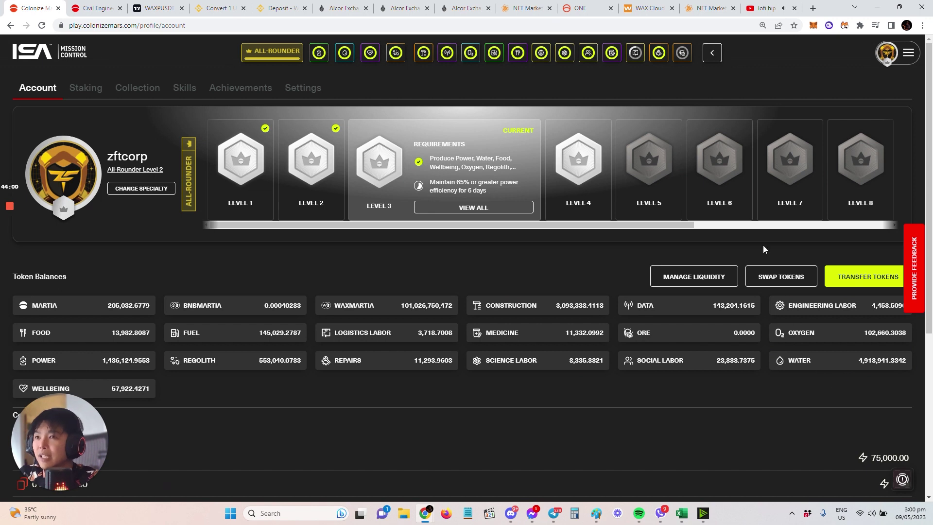
{"action": "mouse_move", "coordinate": [637, 52]}
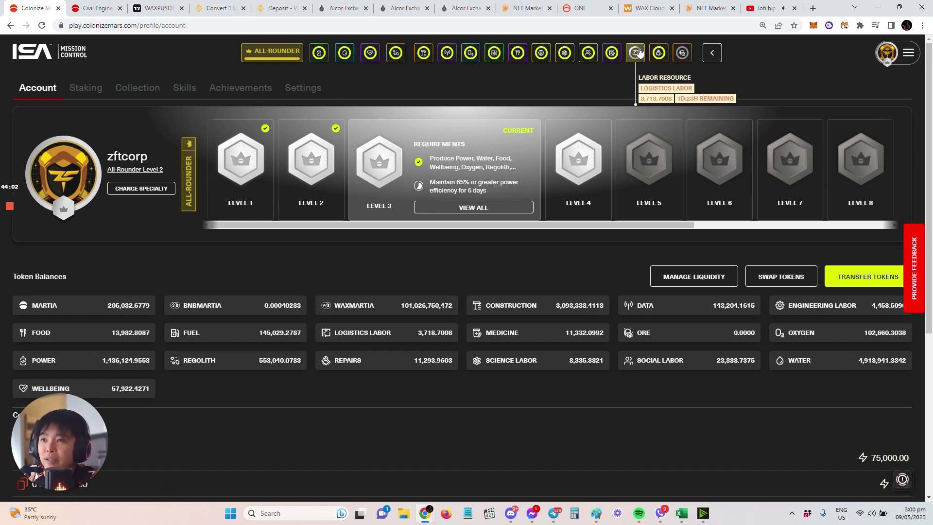
{"action": "key", "text": "F5"}
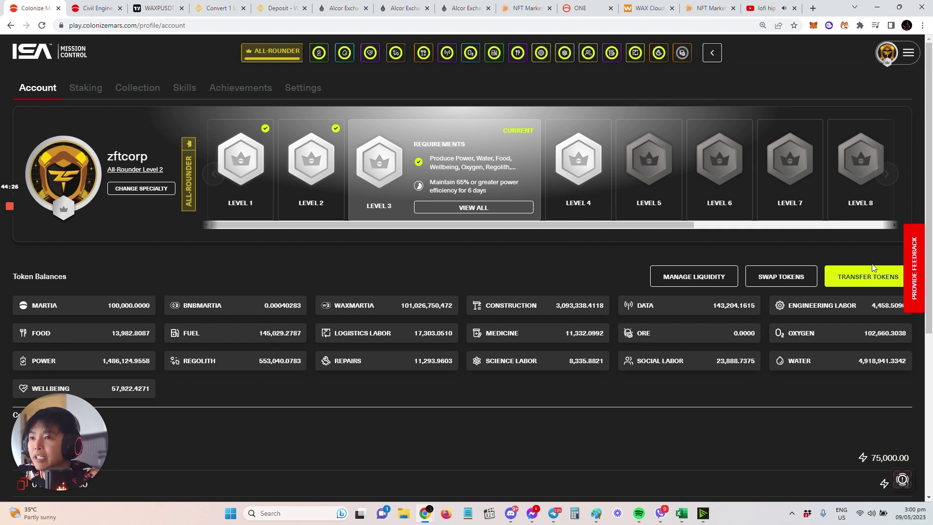
Step: Open the Resource Chain filtered by Logistics Labor and examine the labor each astronaut type produces and the resources the equipment consumes
{"action": "left_click", "coordinate": [904, 59]}
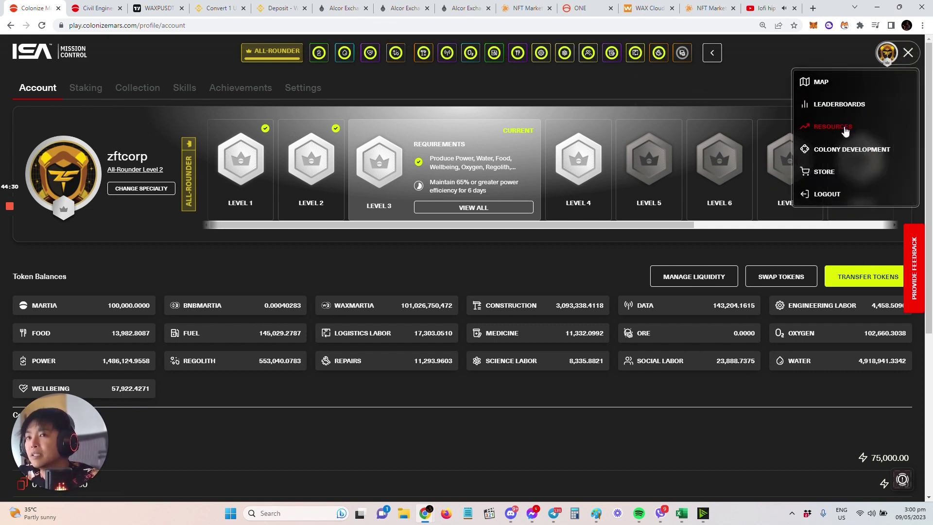
{"action": "left_click", "coordinate": [635, 54]}
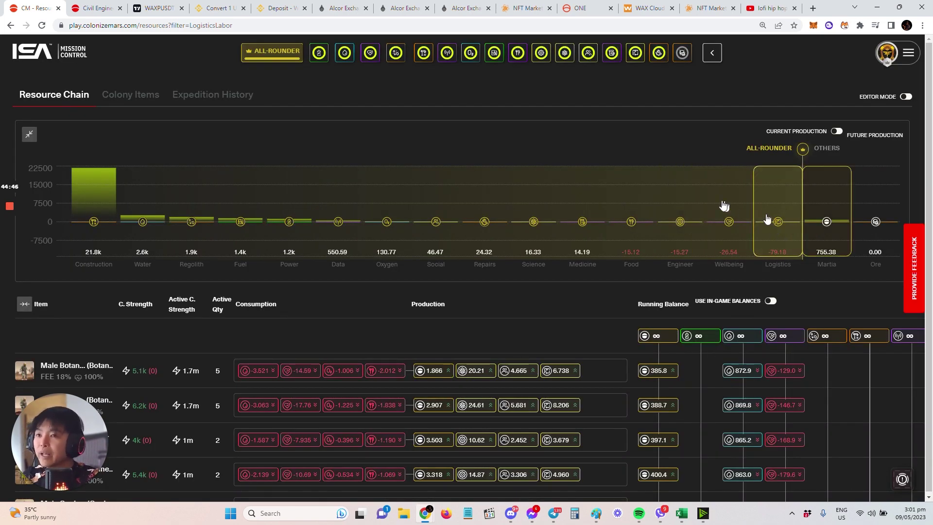
{"action": "scroll", "coordinate": [501, 406], "scroll_direction": "down", "scroll_amount": 1}
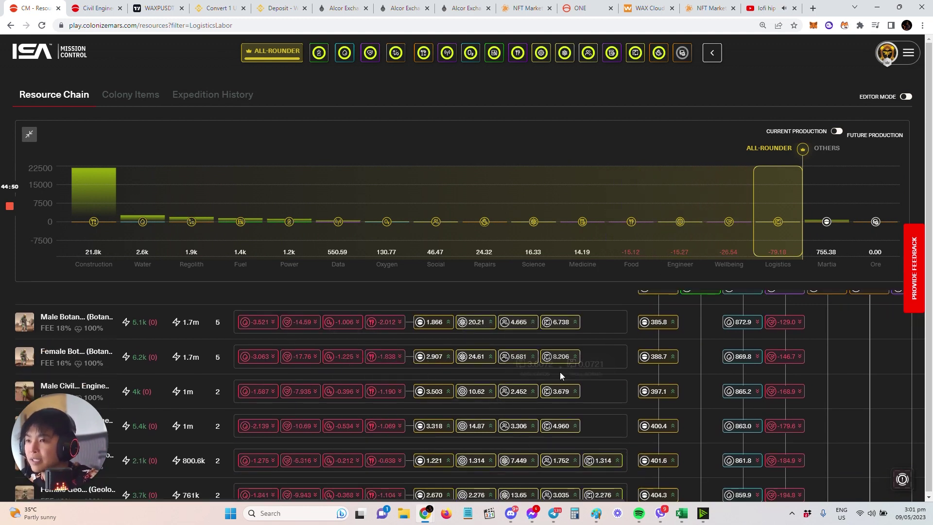
{"action": "mouse_move", "coordinate": [463, 366]}
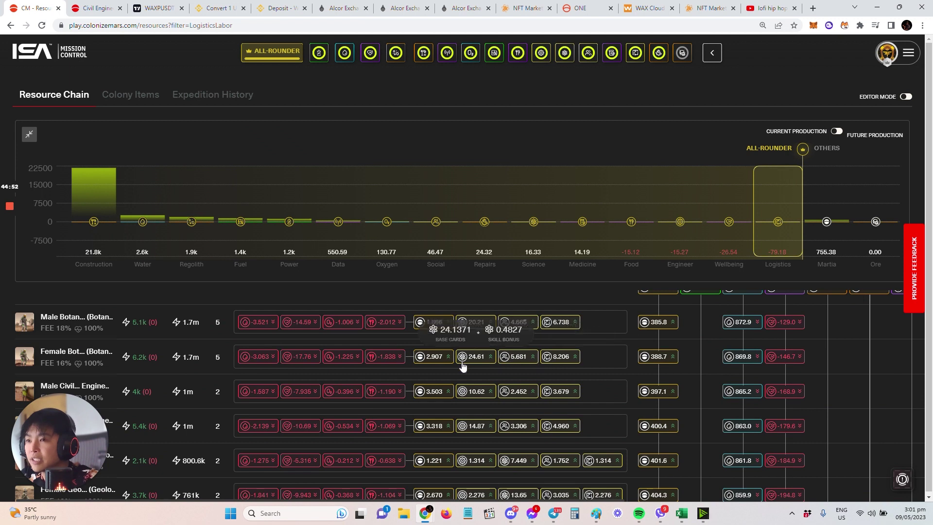
{"action": "scroll", "coordinate": [380, 366], "scroll_direction": "down", "scroll_amount": 1}
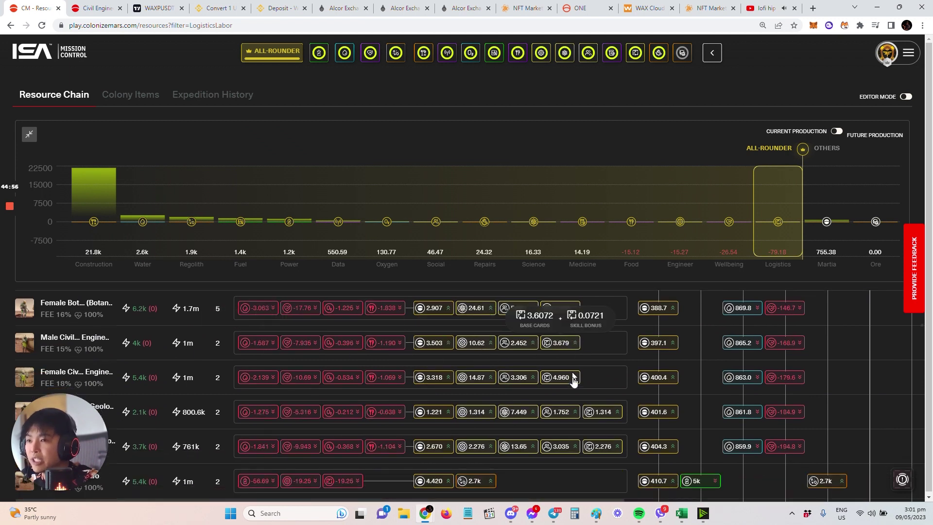
{"action": "mouse_move", "coordinate": [493, 384]}
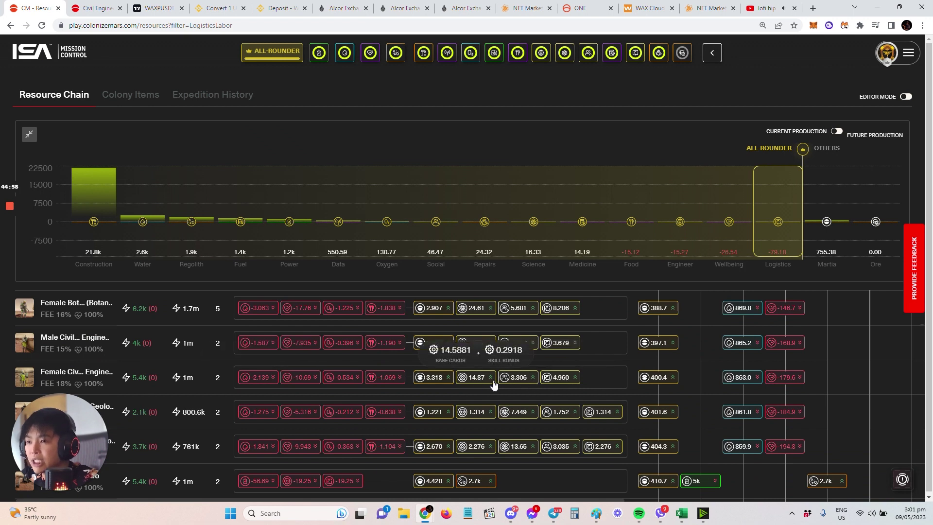
{"action": "scroll", "coordinate": [468, 381], "scroll_direction": "down", "scroll_amount": 1}
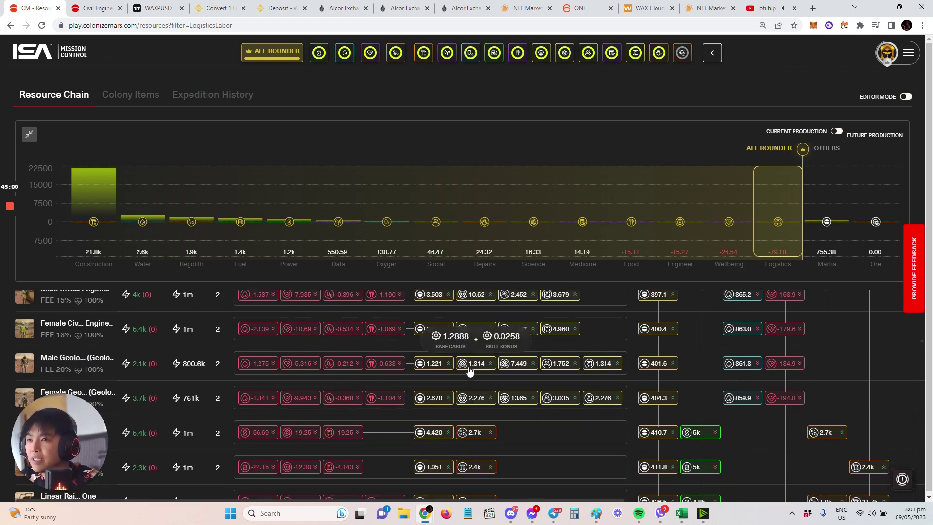
{"action": "scroll", "coordinate": [486, 377], "scroll_direction": "up", "scroll_amount": 1}
{"action": "scroll", "coordinate": [256, 371], "scroll_direction": "down", "scroll_amount": 3}
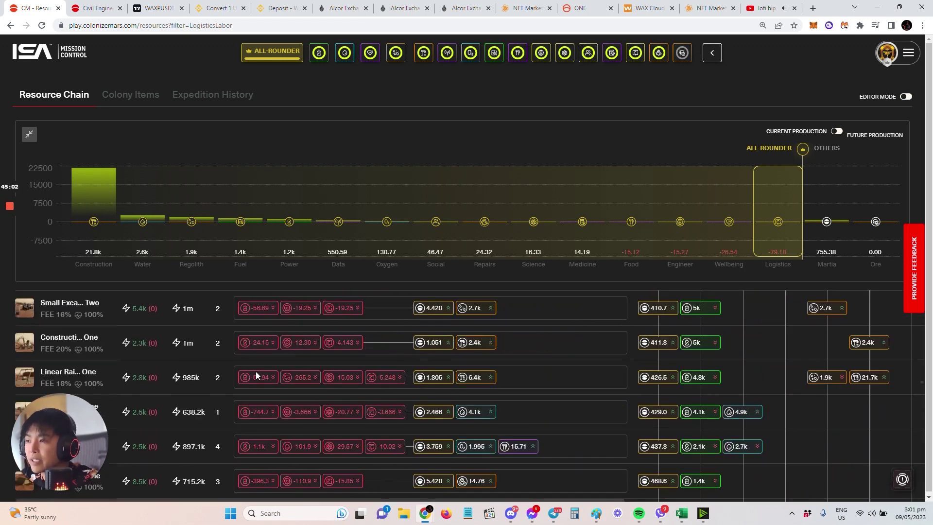
{"action": "scroll", "coordinate": [106, 349], "scroll_direction": "up", "scroll_amount": 3}
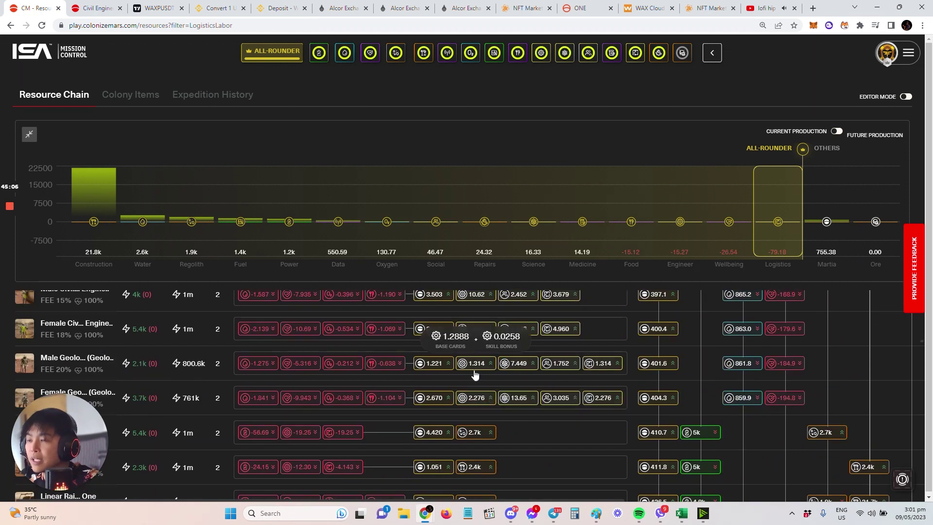
{"action": "mouse_move", "coordinate": [516, 369]}
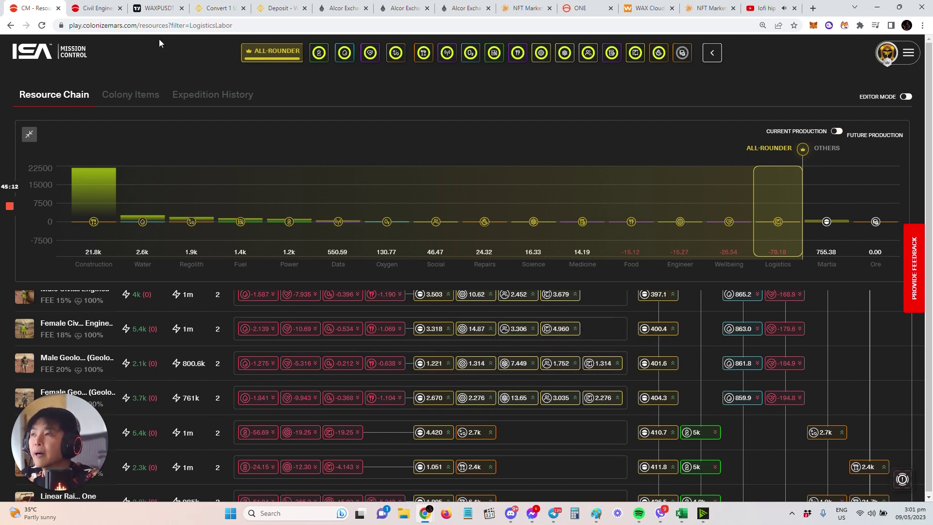
Step: Switch to the Civil Engineer page of the player guide and check the hourly engineer, logistics and social labor outputs
{"action": "left_click", "coordinate": [94, 8]}
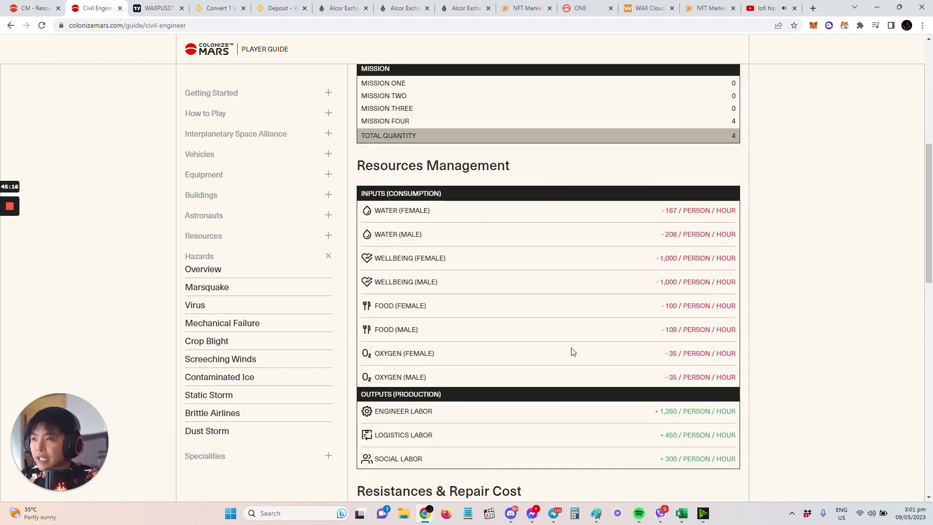
{"action": "scroll", "coordinate": [603, 364], "scroll_direction": "down", "scroll_amount": 2}
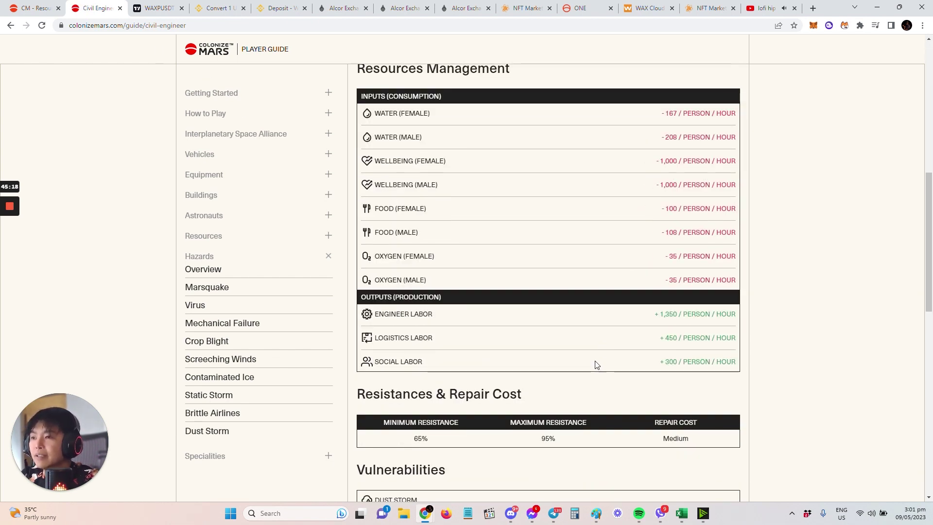
{"action": "left_click_drag", "start_coordinate": [643, 322], "coordinate": [834, 376]}
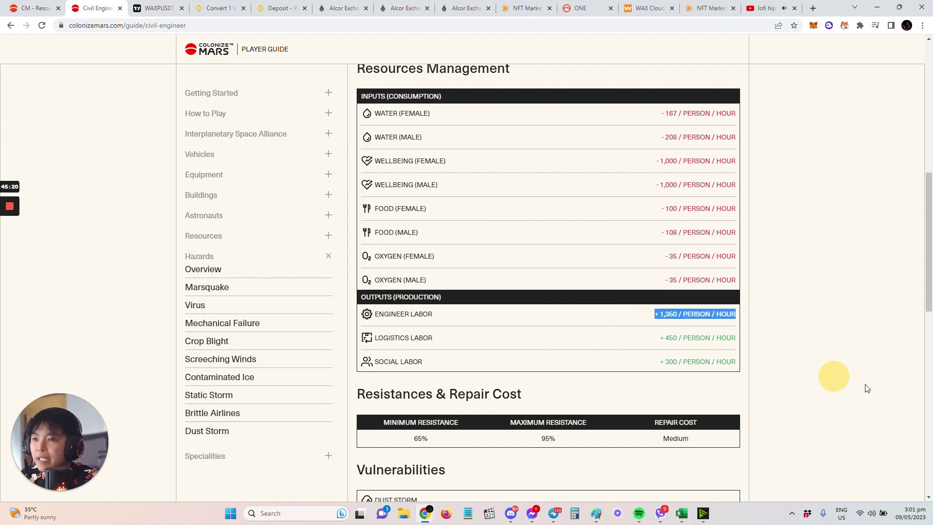
Step: Highlight the Civil Engineer's hourly engineer and logistics labor rates in turn, and look over its resistances, vulnerabilities and related astronauts
{"action": "left_click", "coordinate": [647, 329]}
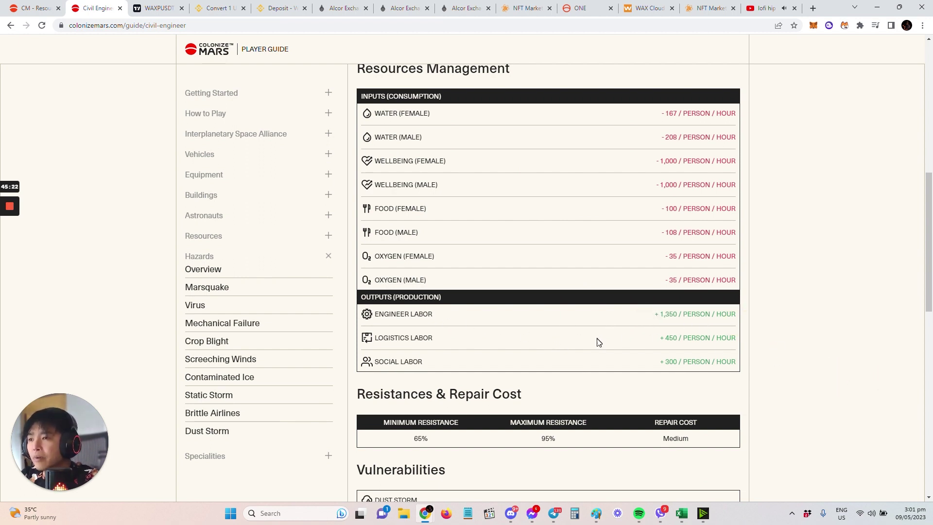
{"action": "left_click_drag", "start_coordinate": [643, 317], "coordinate": [737, 324]}
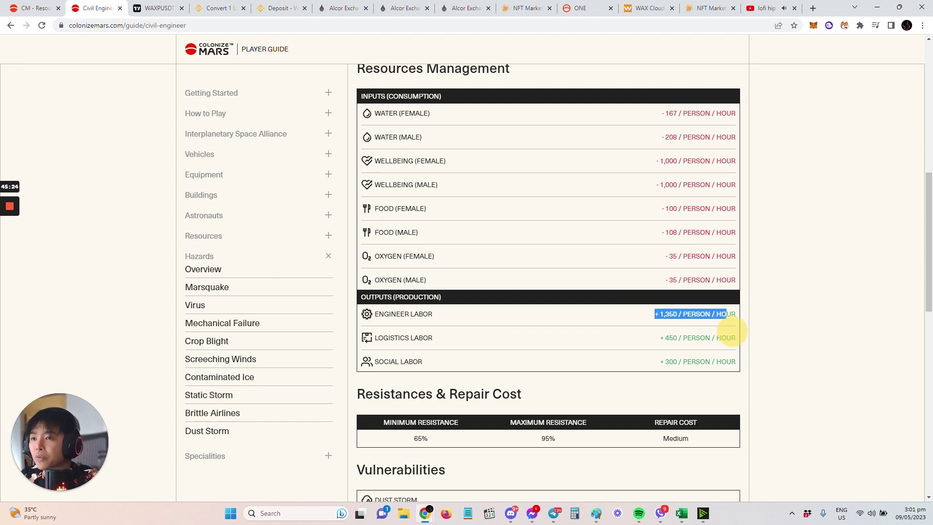
{"action": "left_click", "coordinate": [634, 346]}
{"action": "left_click_drag", "start_coordinate": [633, 346], "coordinate": [762, 350]}
{"action": "left_click", "coordinate": [826, 369]}
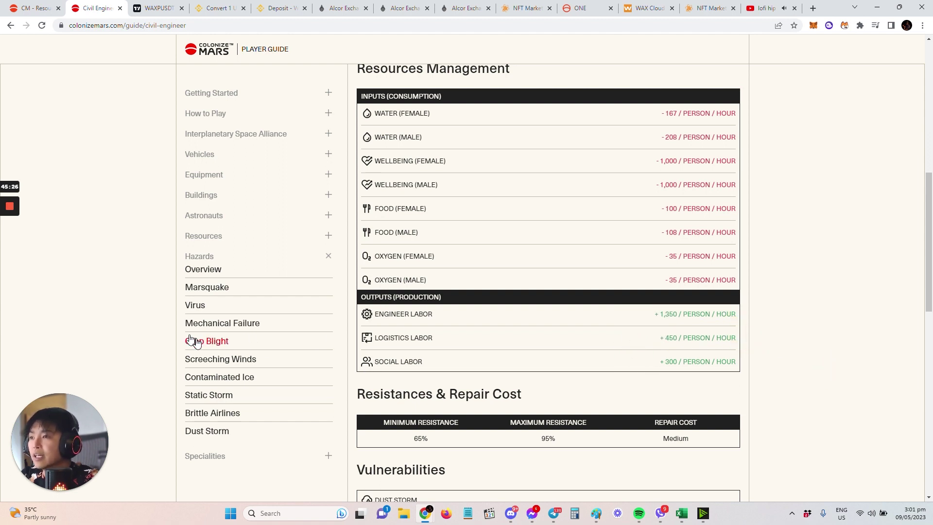
{"action": "scroll", "coordinate": [507, 369], "scroll_direction": "down", "scroll_amount": 8}
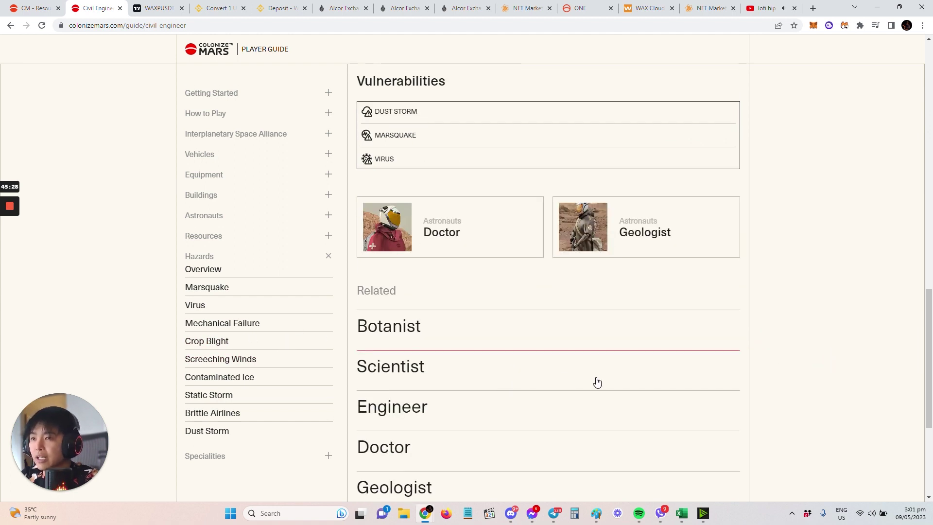
{"action": "scroll", "coordinate": [654, 375], "scroll_direction": "up", "scroll_amount": 1}
{"action": "scroll", "coordinate": [655, 373], "scroll_direction": "up", "scroll_amount": 2}
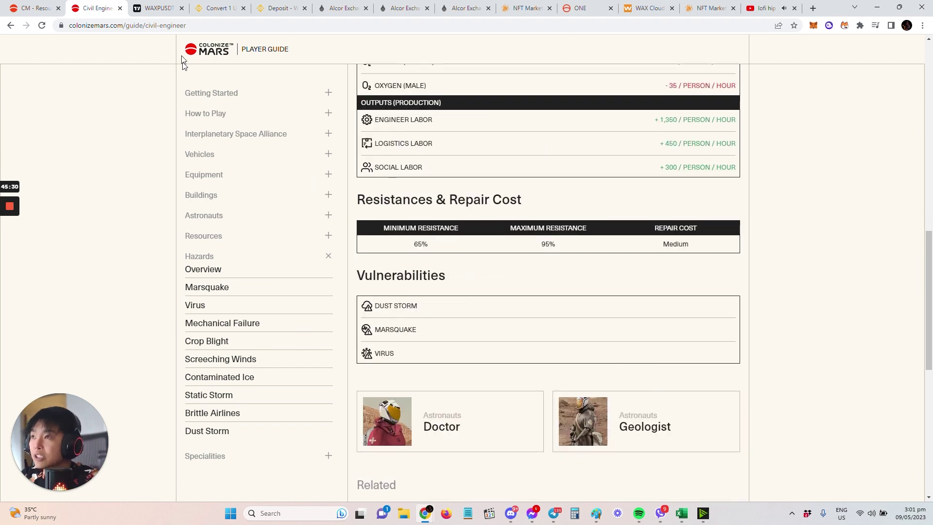
Step: Return to the Resource Chain filtered by Logistics Labor and inspect the base and skill bonus breakdown of the female geologist's science output
{"action": "left_click", "coordinate": [33, 8]}
{"action": "scroll", "coordinate": [266, 365], "scroll_direction": "up", "scroll_amount": 1}
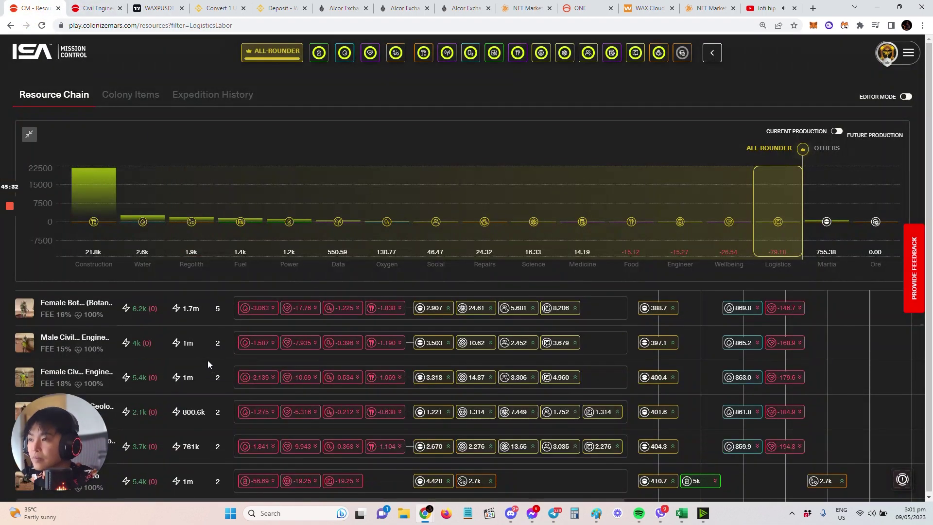
{"action": "scroll", "coordinate": [217, 414], "scroll_direction": "down", "scroll_amount": 2}
{"action": "mouse_move", "coordinate": [488, 354]}
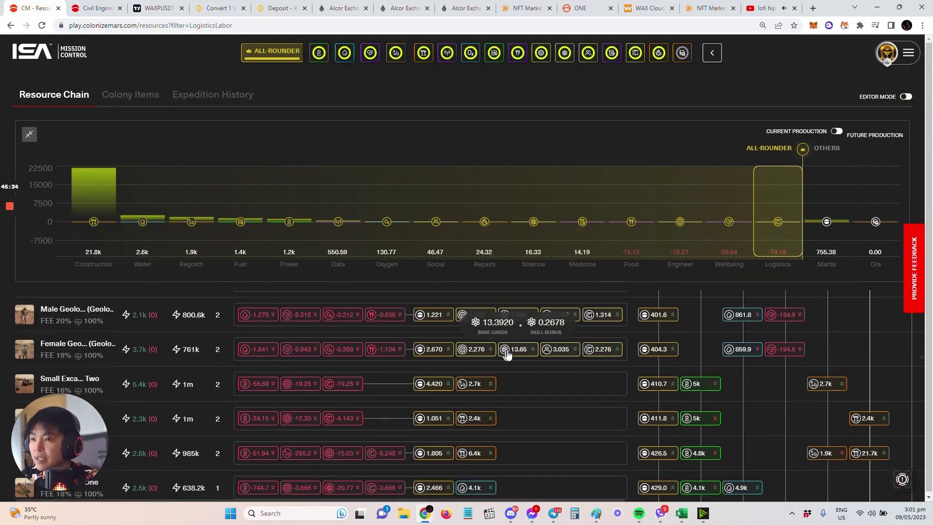